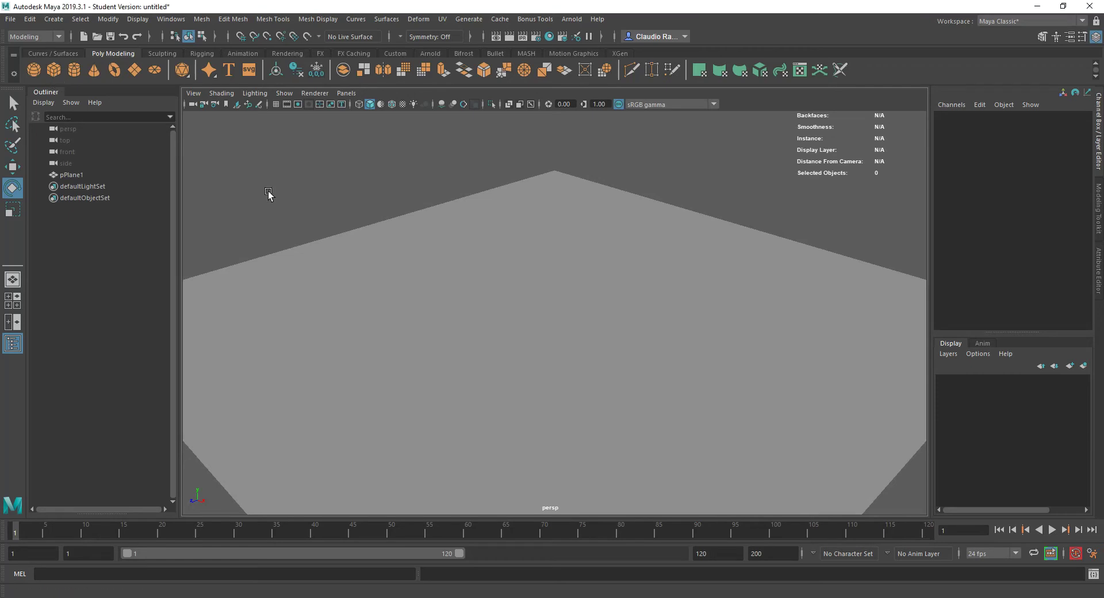
Add a polygon cube and raise it above the ground plane, leaving the plane in place.
{"action": "left_click", "coordinate": [53, 70]}
{"action": "key", "text": "w"}
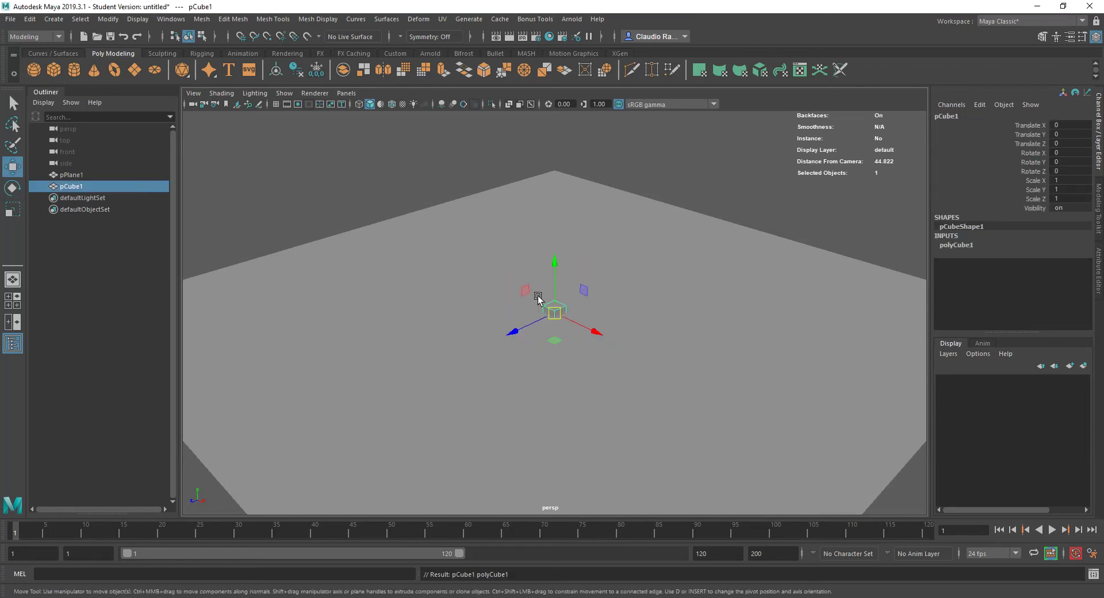
{"action": "left_click_drag", "start_coordinate": [553, 285], "coordinate": [551, 268]}
{"action": "left_click", "coordinate": [704, 313]}
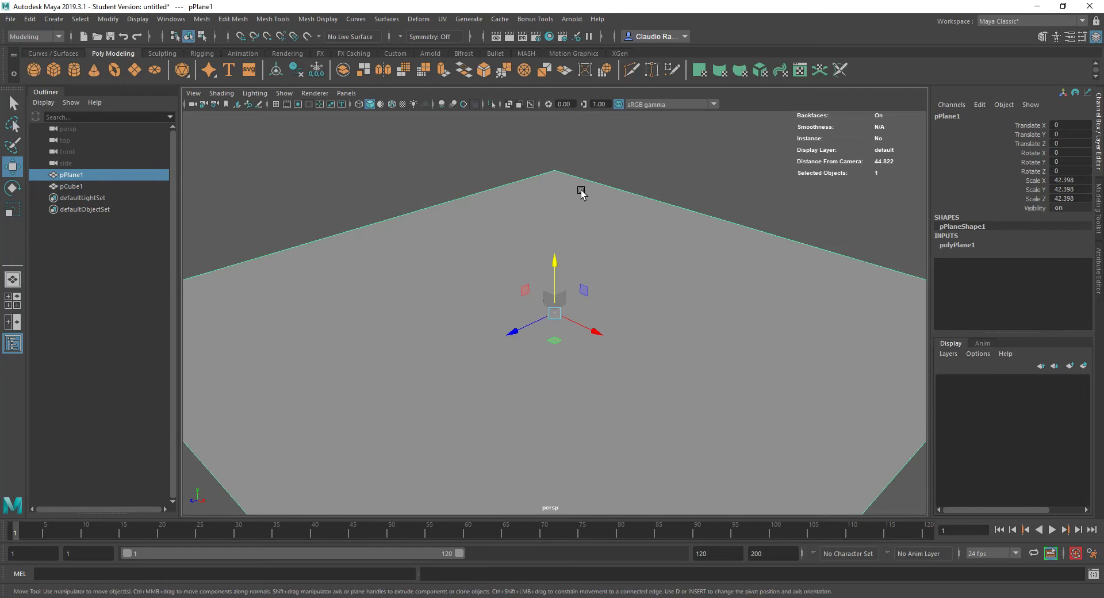
{"action": "left_click_drag", "start_coordinate": [554, 270], "coordinate": [560, 303]}
{"action": "key", "text": "ctrl+z"}
{"action": "left_click", "coordinate": [560, 303]}
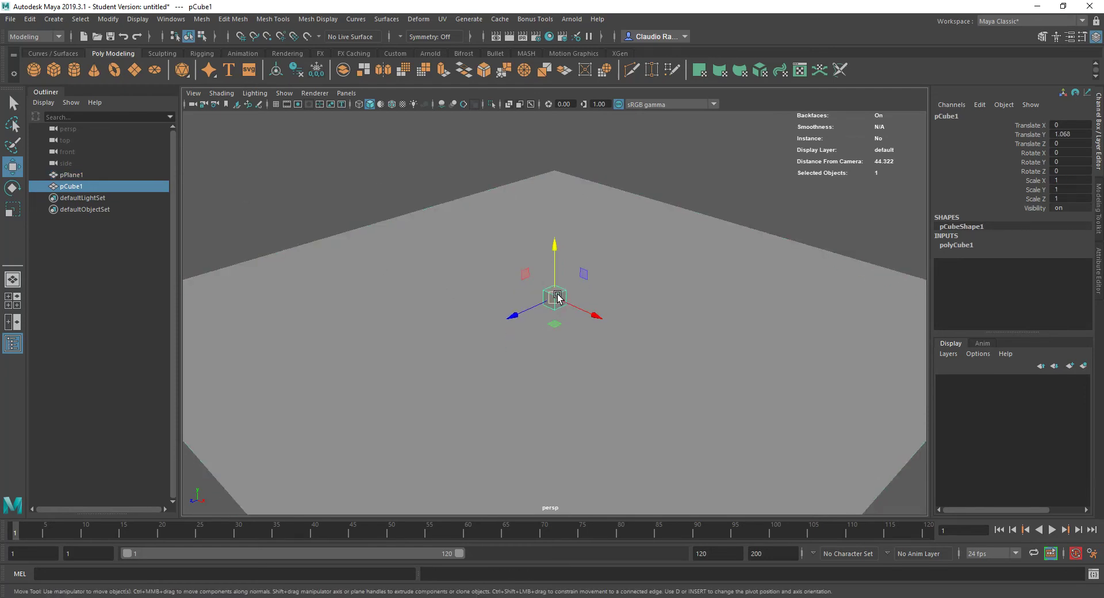
Set the cube's Translate Y to 1, then to 0.5 so it rests on the ground.
{"action": "double_click", "coordinate": [1064, 136]}
{"action": "type", "text": "1"}
{"action": "key", "text": "Return"}
{"action": "key", "text": "f"}
{"action": "left_click_drag", "start_coordinate": [554, 296], "coordinate": [592, 340], "text": "alt"}
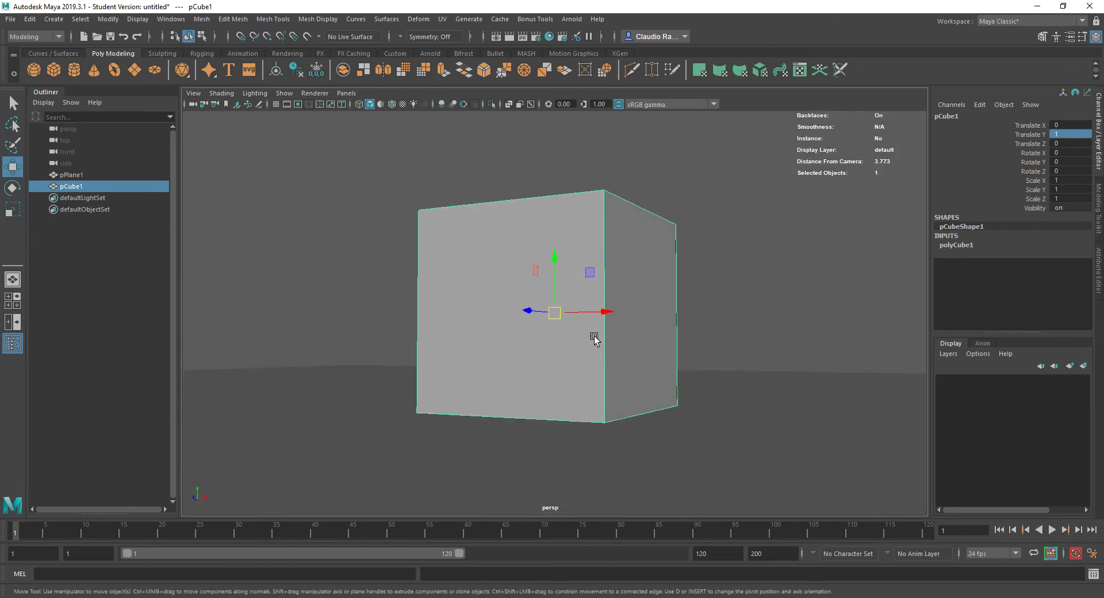
{"action": "double_click", "coordinate": [1063, 135]}
{"action": "type", "text": "0.5"}
{"action": "key", "text": "Return"}
Orbit around the cube to check its placement, then switch to the four-view layout.
{"action": "left_click_drag", "start_coordinate": [692, 308], "coordinate": [654, 363], "text": "alt"}
{"action": "left_click_drag", "start_coordinate": [576, 439], "coordinate": [518, 336], "text": "alt"}
{"action": "left_click_drag", "start_coordinate": [539, 246], "coordinate": [542, 253]}
{"action": "key", "text": "ctrl+z"}
{"action": "scroll", "coordinate": [581, 405], "scroll_direction": "down", "scroll_amount": 5}
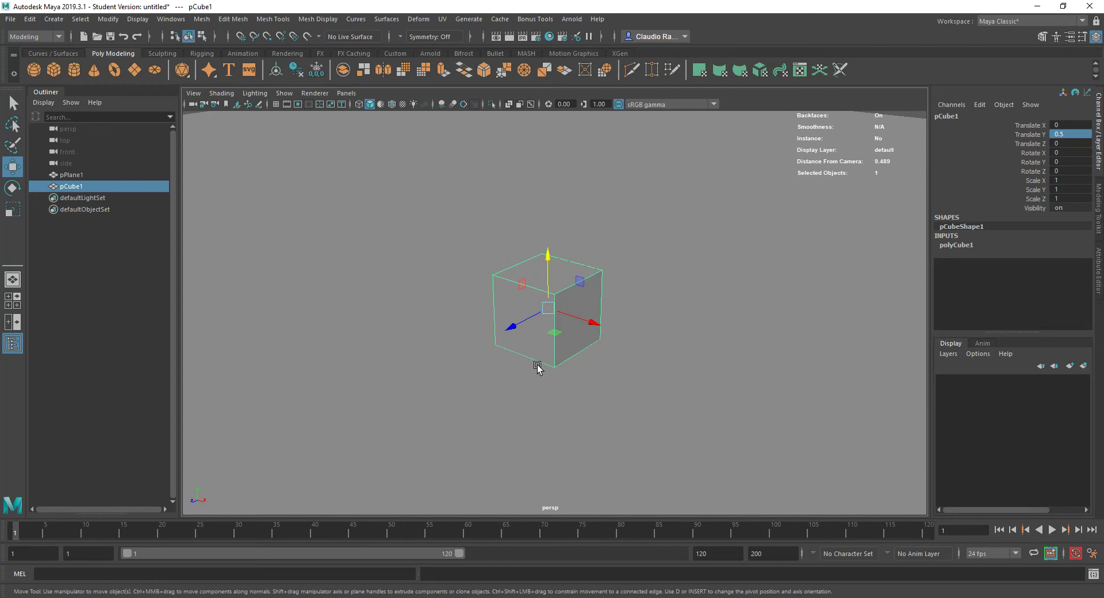
{"action": "key", "text": "space"}
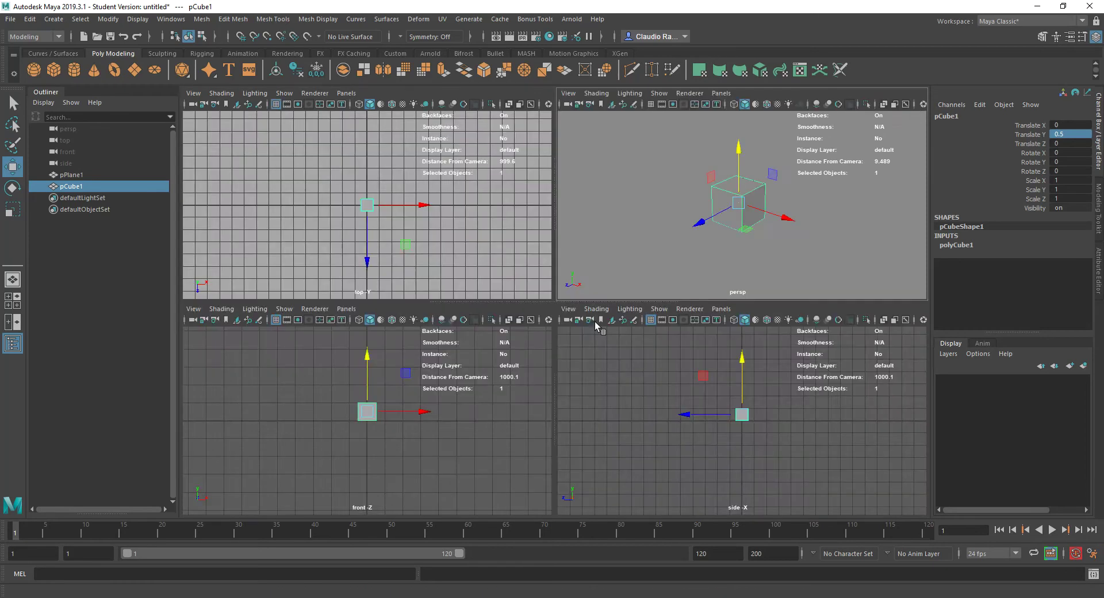
Maximize the front pane to view the cube straight on.
{"action": "key", "text": "space"}
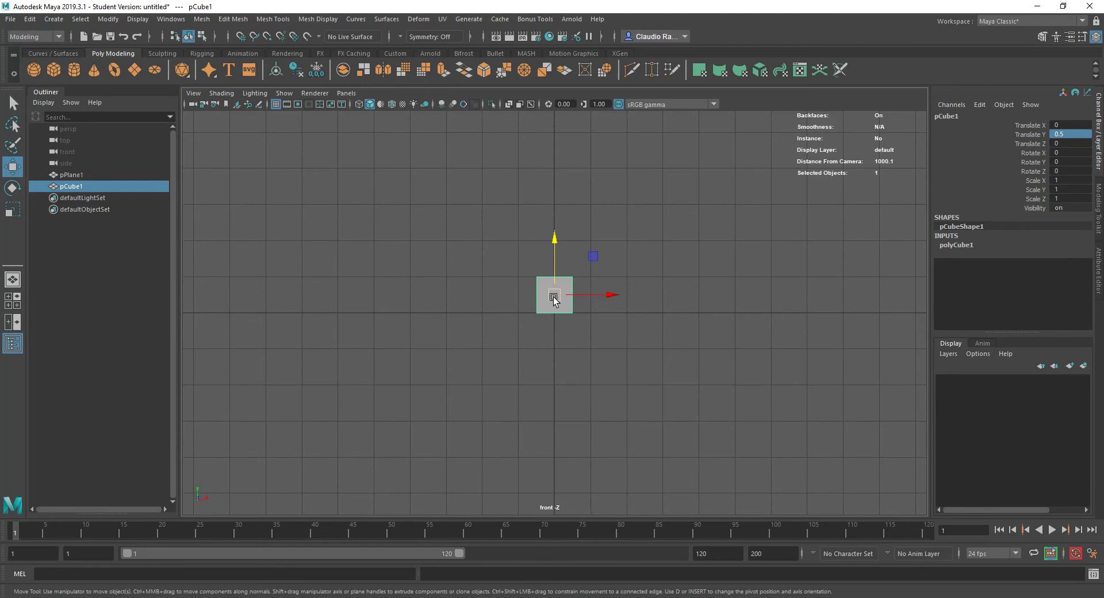
Point-snap the cube's pivot onto its lower-right ground corner in pivot-edit mode.
{"action": "key", "text": "d"}
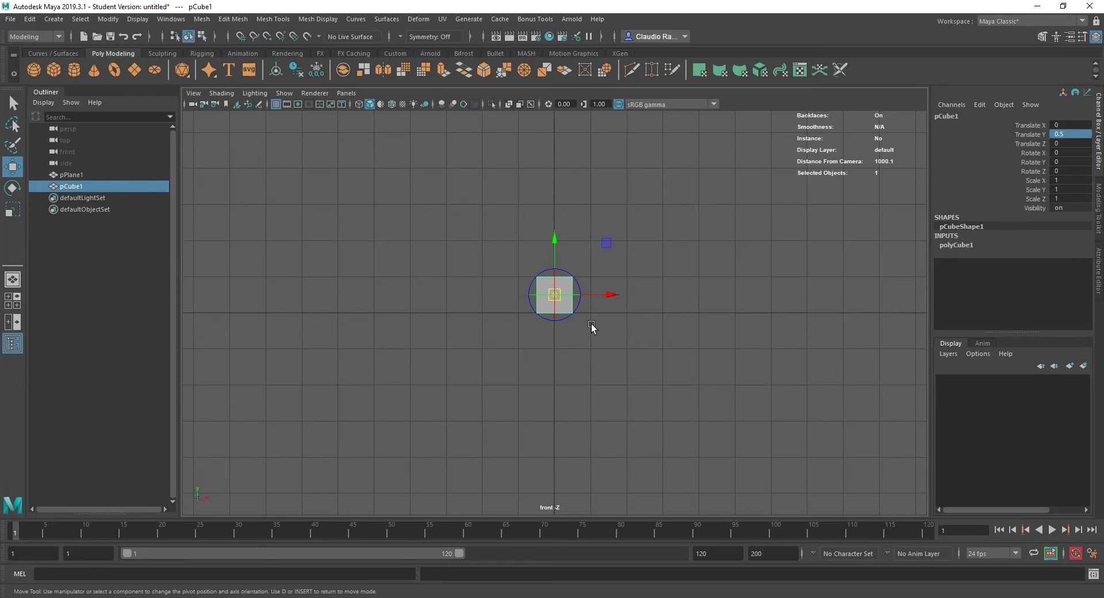
{"action": "key", "text": "v"}
{"action": "key", "text": "c"}
{"action": "key", "text": "x"}
{"action": "key", "text": "x"}
{"action": "key", "text": "v"}
{"action": "left_click_drag", "start_coordinate": [556, 297], "coordinate": [573, 315]}
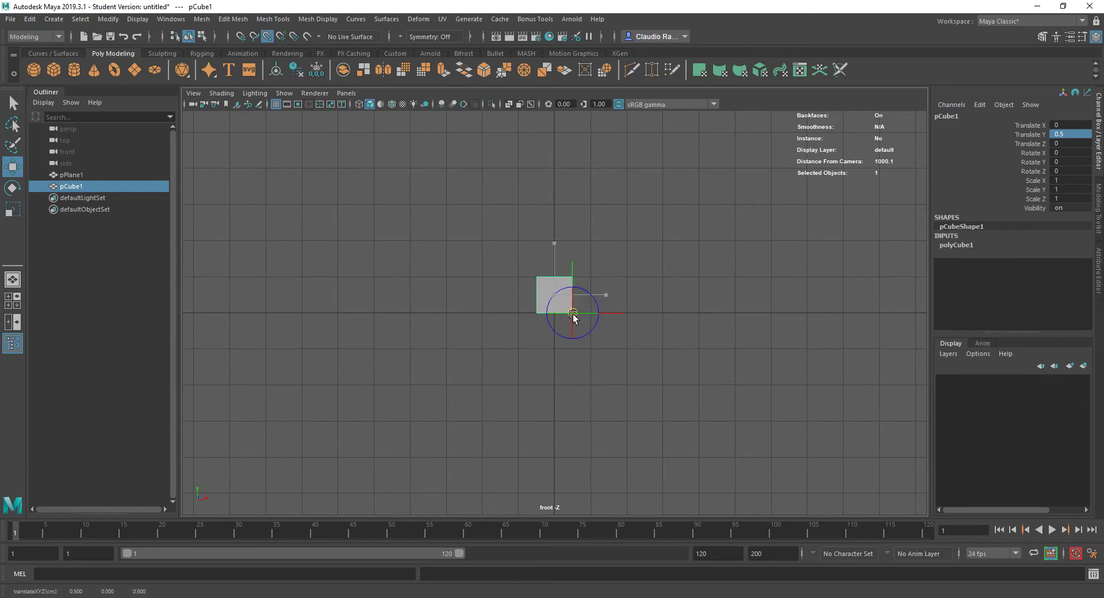
{"action": "key", "text": "d"}
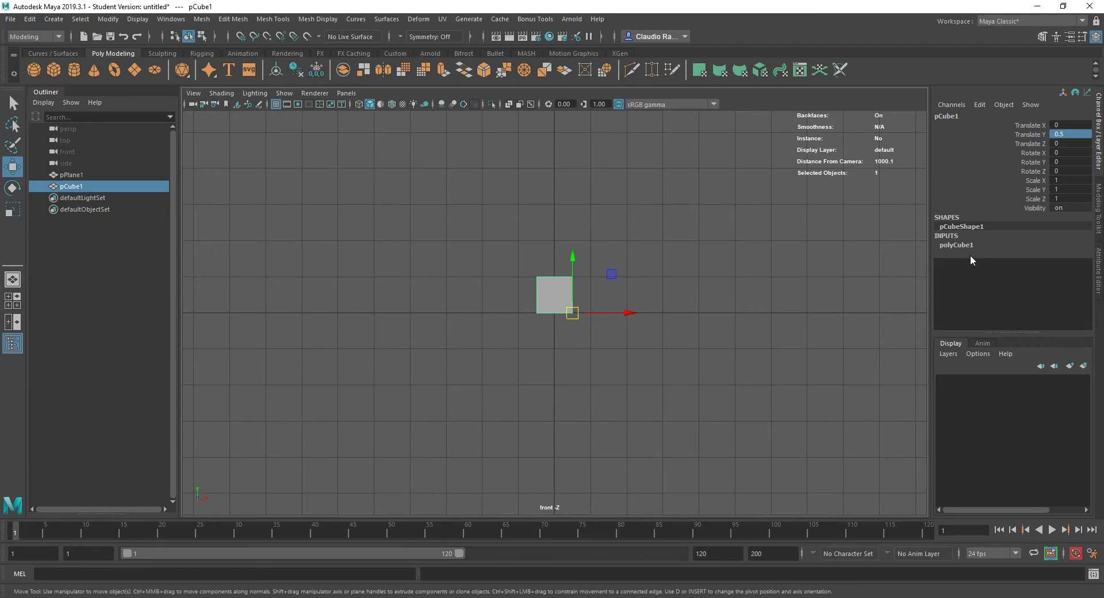
{"action": "left_click", "coordinate": [566, 314]}
Use Channel Control to make the six Rotate Pivot and Rotate Pivot Translate attributes keyable.
{"action": "left_click", "coordinate": [979, 106]}
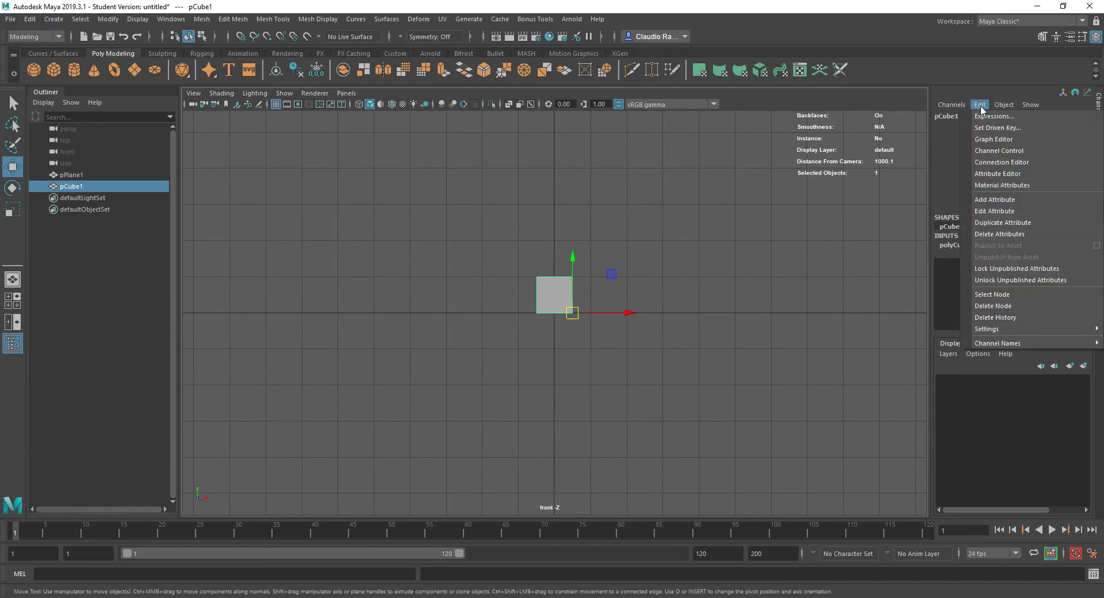
{"action": "left_click", "coordinate": [1002, 151]}
{"action": "left_click_drag", "start_coordinate": [741, 111], "coordinate": [792, 121]}
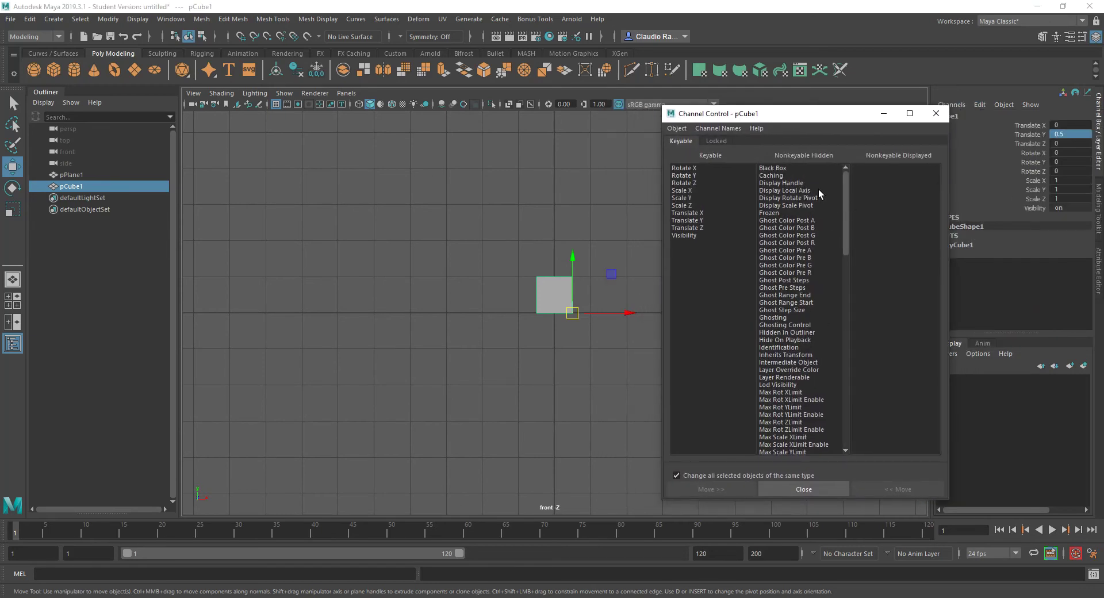
{"action": "left_click_drag", "start_coordinate": [845, 219], "coordinate": [840, 404]}
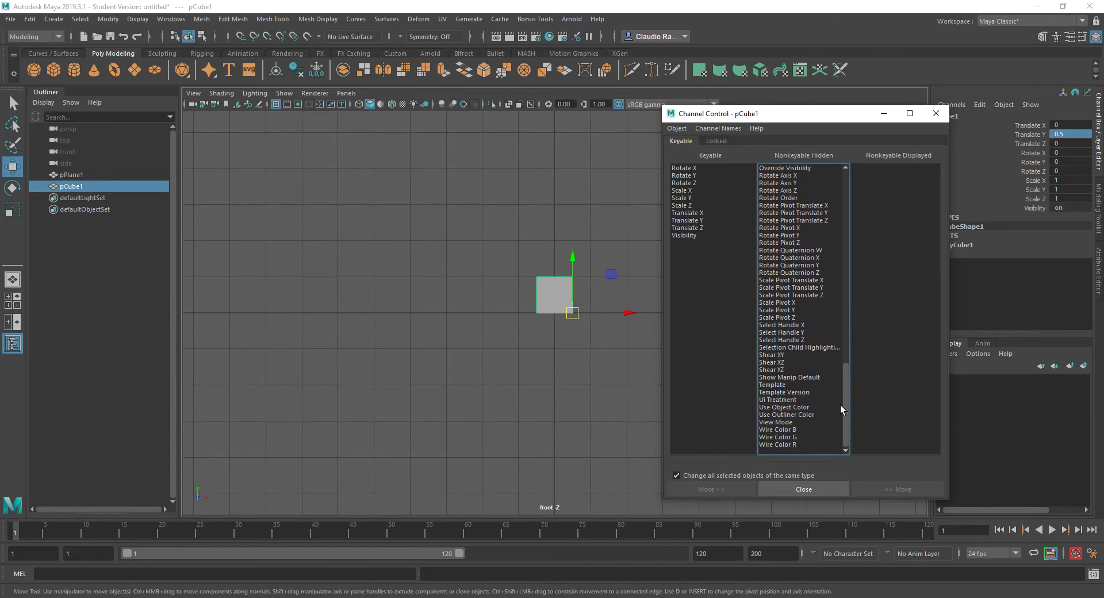
{"action": "left_click", "coordinate": [792, 205]}
{"action": "left_click", "coordinate": [790, 245], "text": "shift"}
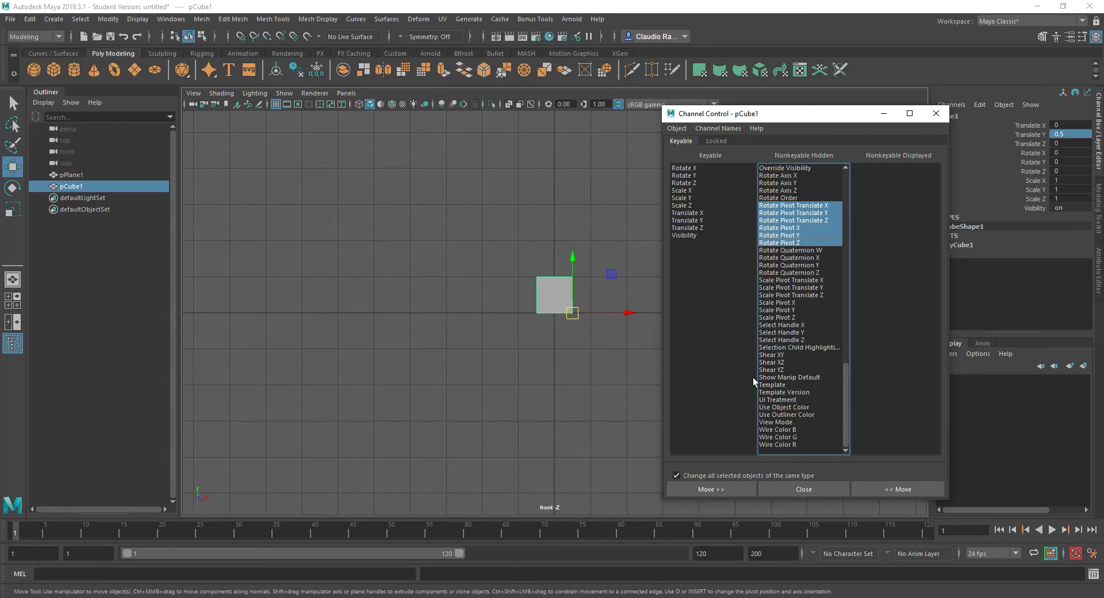
{"action": "left_click", "coordinate": [895, 488]}
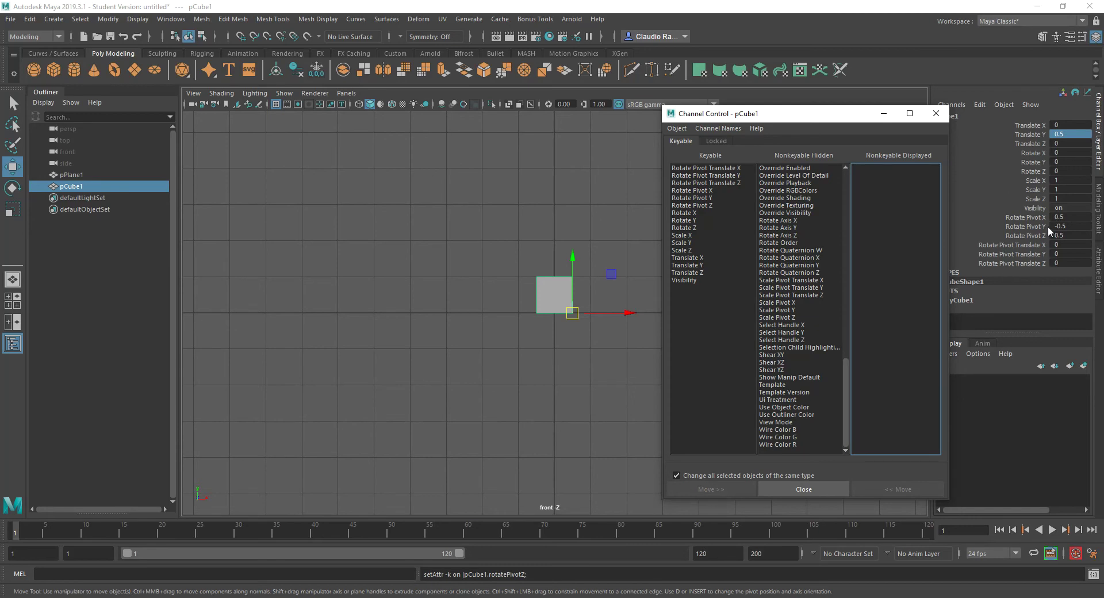
{"action": "left_click", "coordinate": [935, 114]}
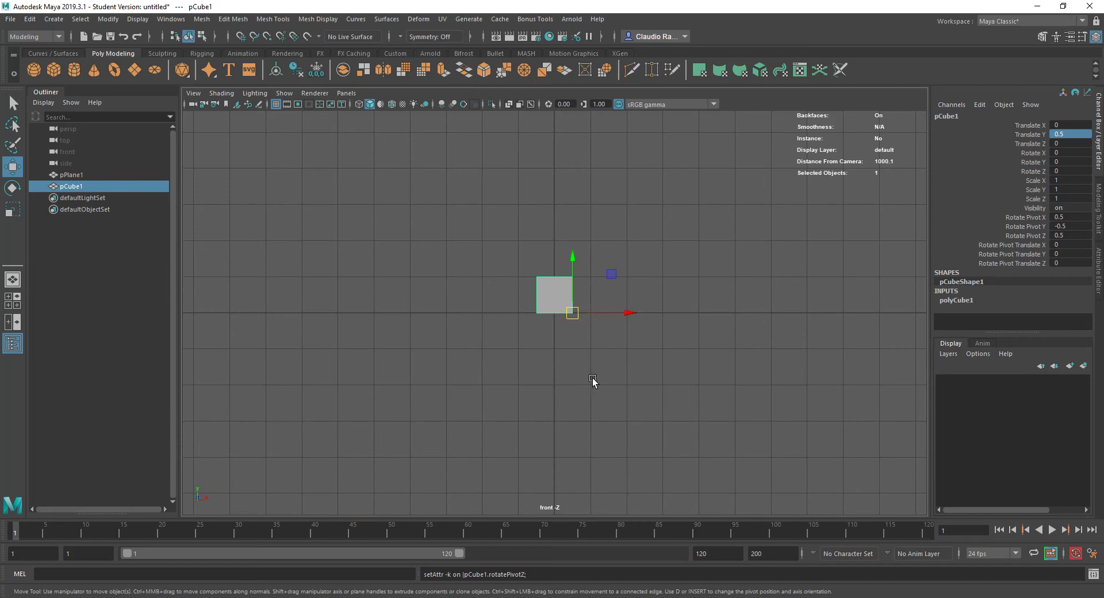
With the Rotate tool active, key all 16 pCube1 channels at frame 1.
{"action": "key", "text": "e"}
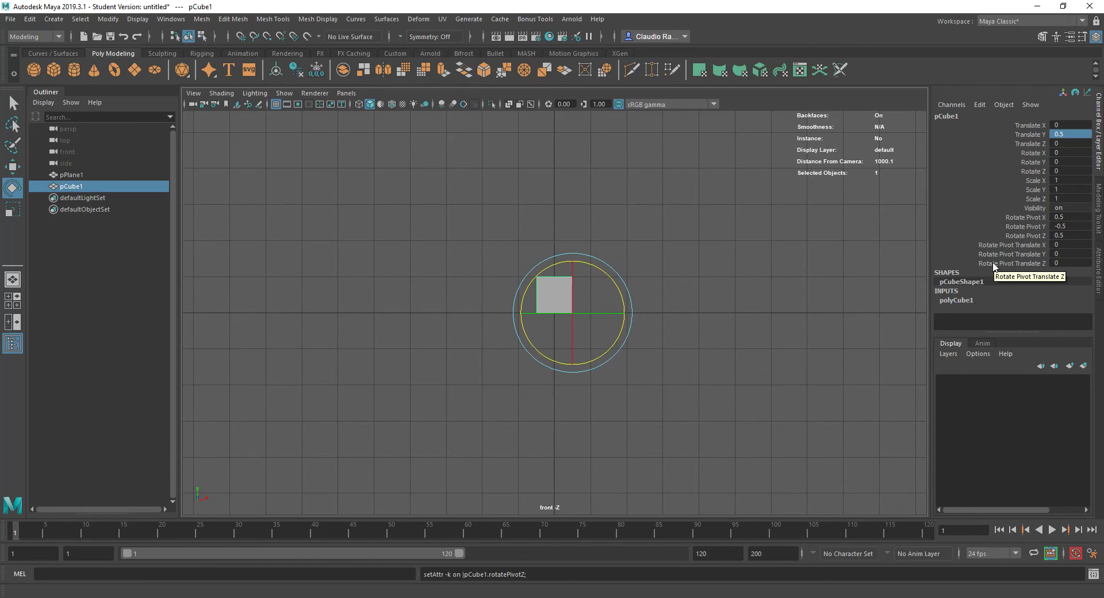
{"action": "key", "text": "s"}
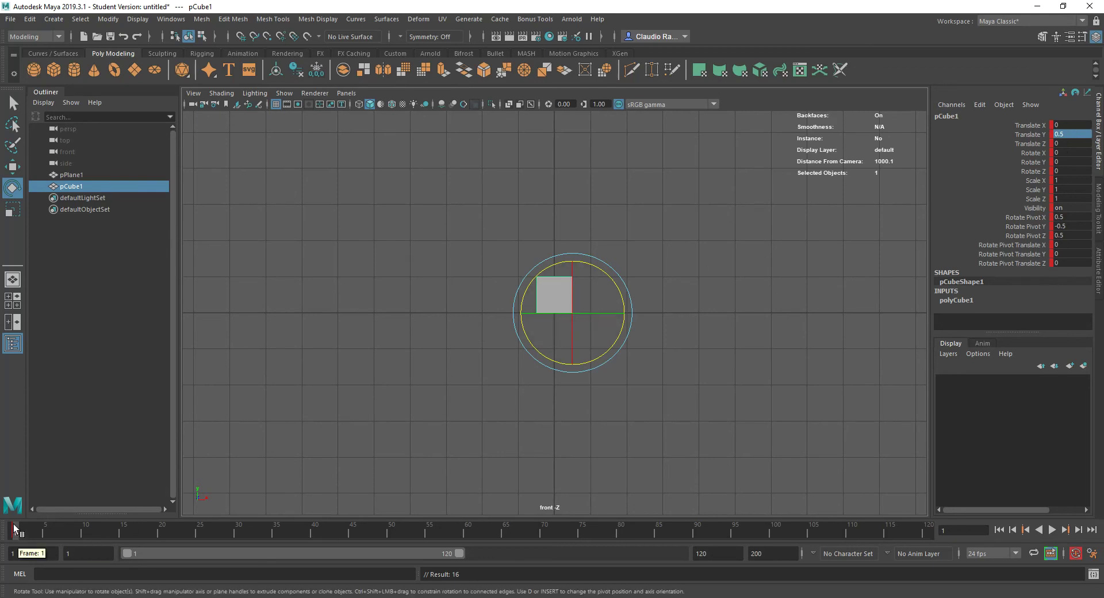
At frame 5, roll the cube to Rotate Z -90, key it, and snap the pivot to the new corner.
{"action": "left_click", "coordinate": [45, 530]}
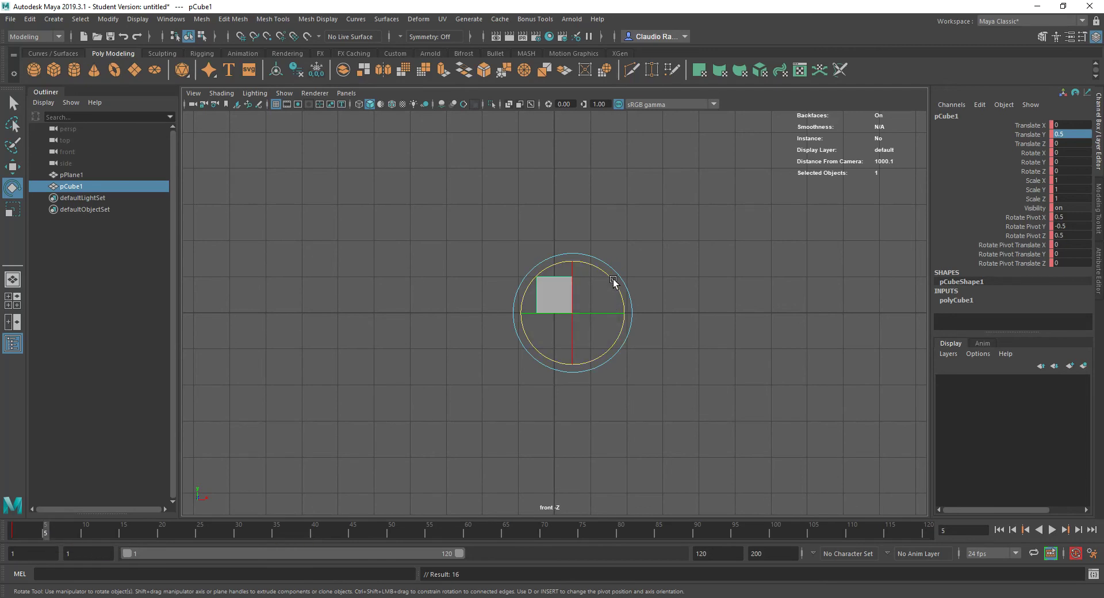
{"action": "left_click_drag", "start_coordinate": [606, 274], "coordinate": [671, 343]}
{"action": "key", "text": "s"}
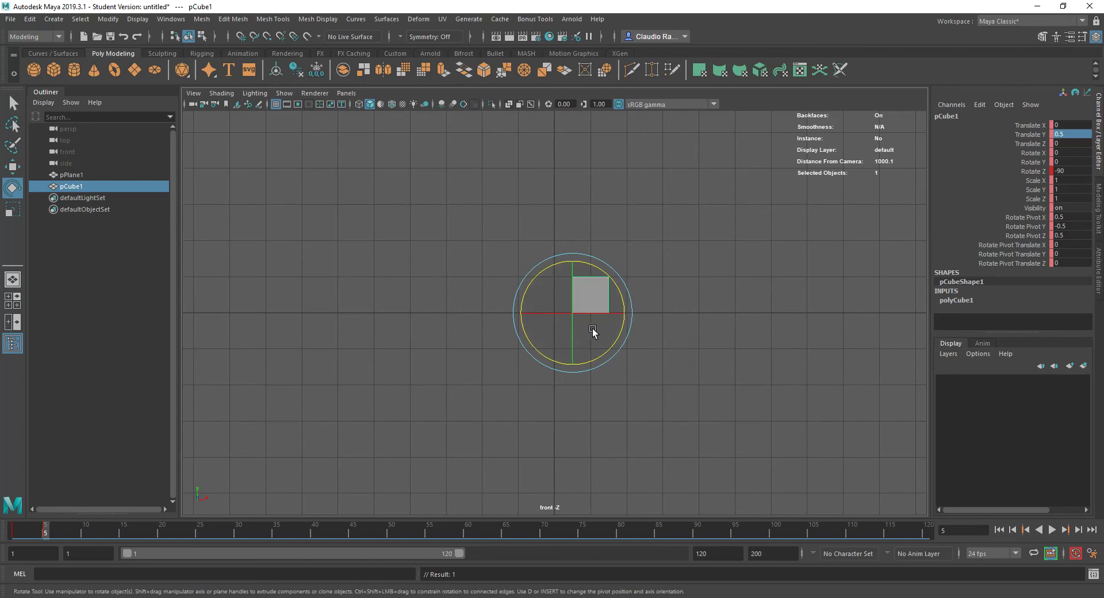
{"action": "key", "text": "d"}
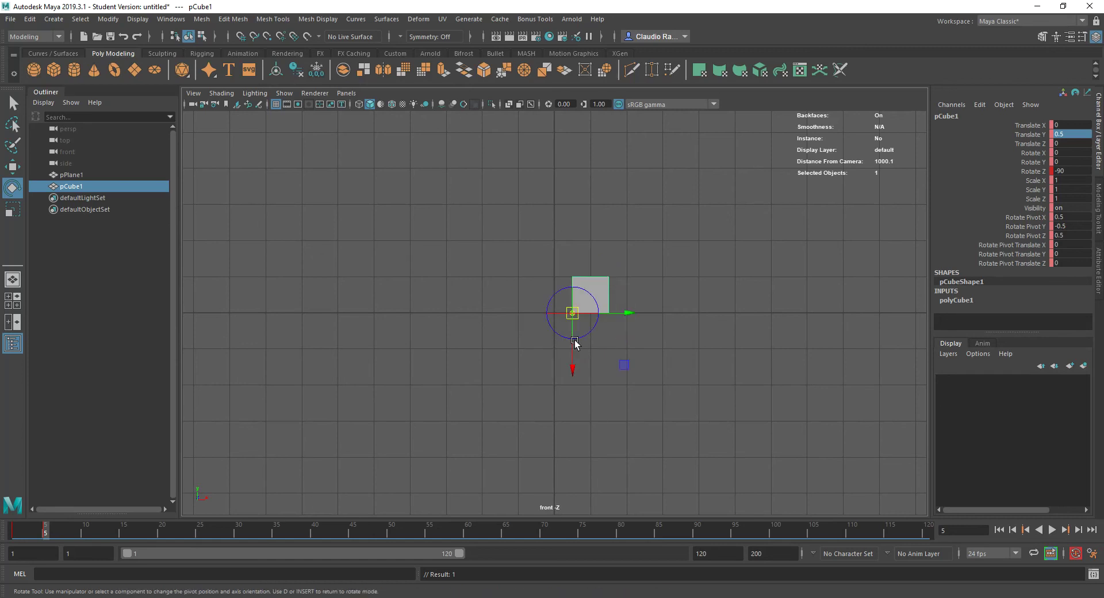
{"action": "key", "text": "v"}
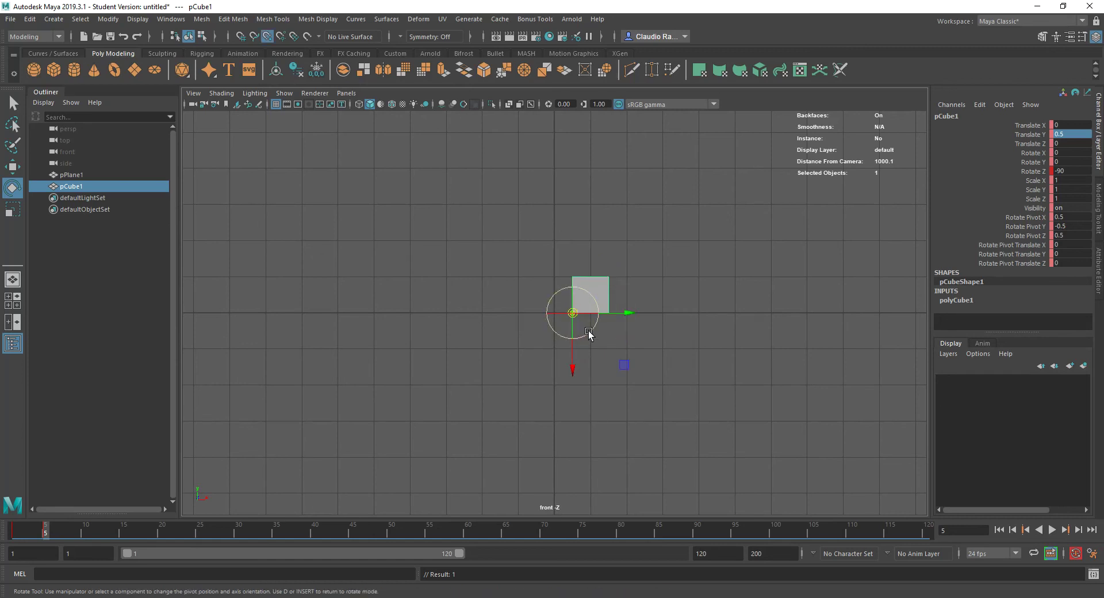
{"action": "left_click_drag", "start_coordinate": [591, 313], "coordinate": [636, 313]}
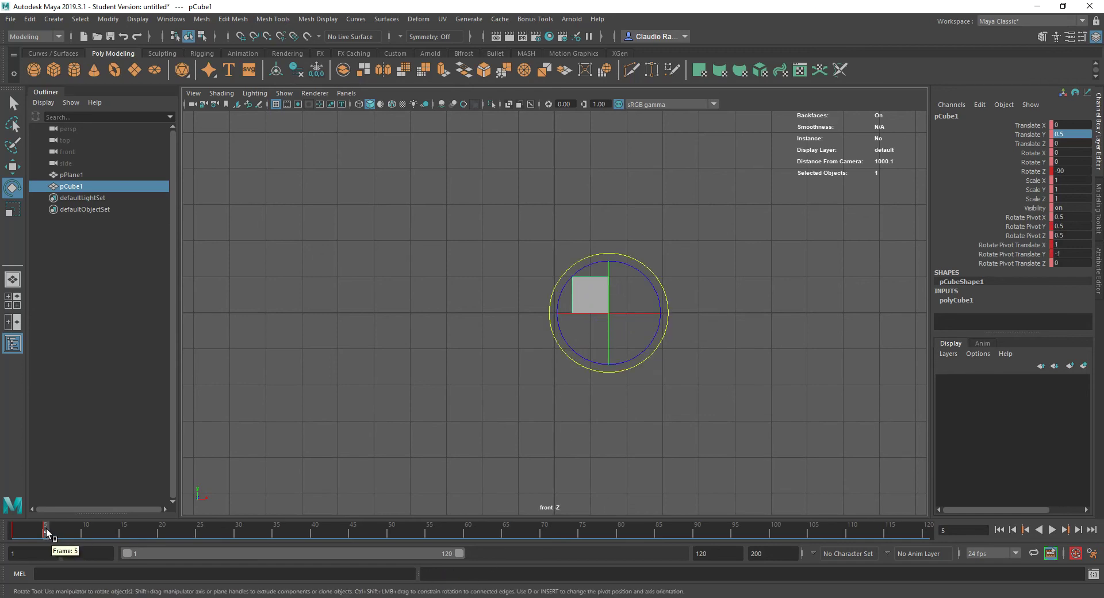
At frame 10, roll to Rotate Z -180, re-snap the pivot, and play back to frame 15.
{"action": "left_click_drag", "start_coordinate": [46, 532], "coordinate": [86, 534]}
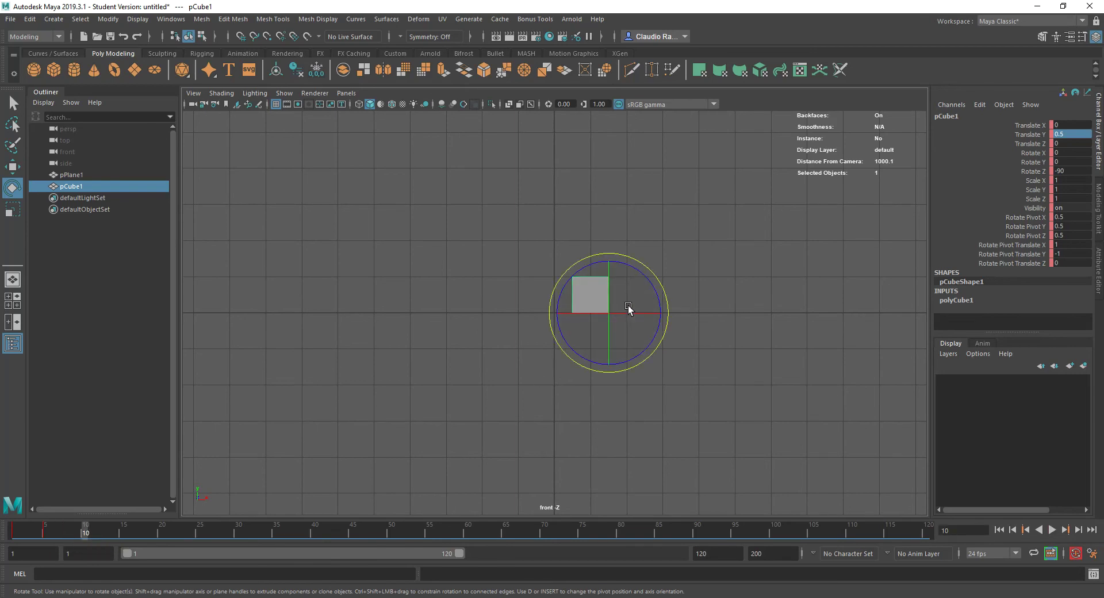
{"action": "left_click_drag", "start_coordinate": [648, 282], "coordinate": [673, 347]}
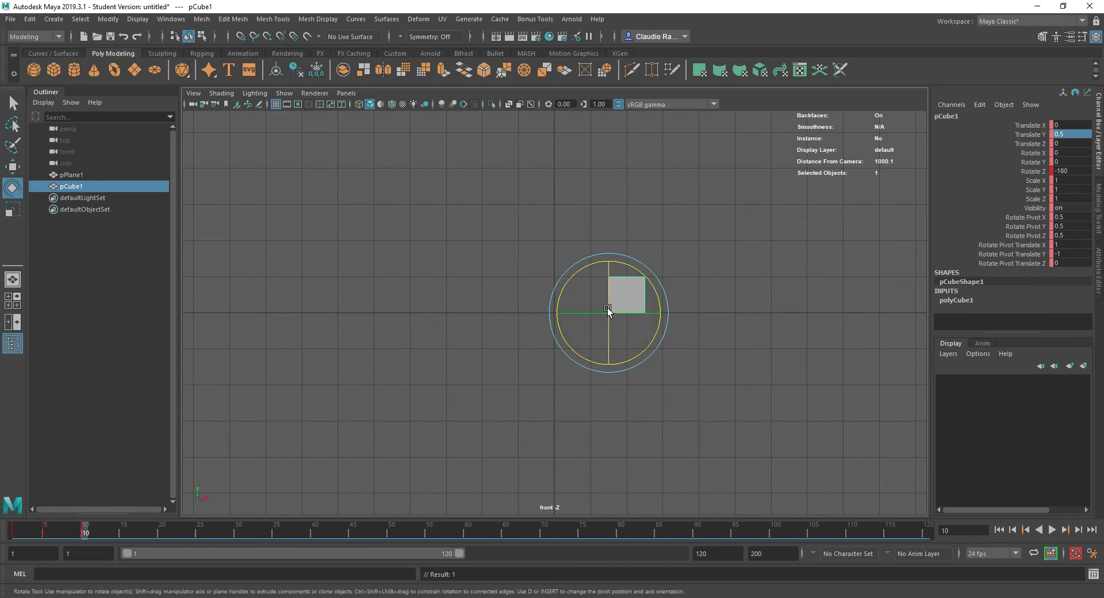
{"action": "key", "text": "d"}
{"action": "key", "text": "v"}
{"action": "left_click_drag", "start_coordinate": [568, 315], "coordinate": [644, 316]}
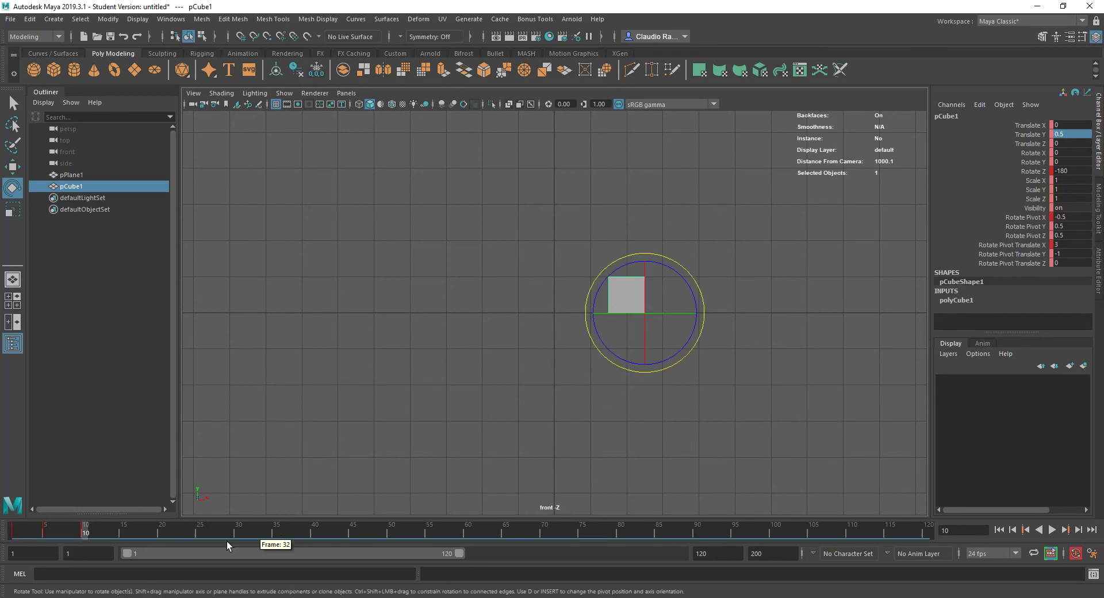
{"action": "key", "text": "alt+v"}
{"action": "left_click", "coordinate": [123, 526]}
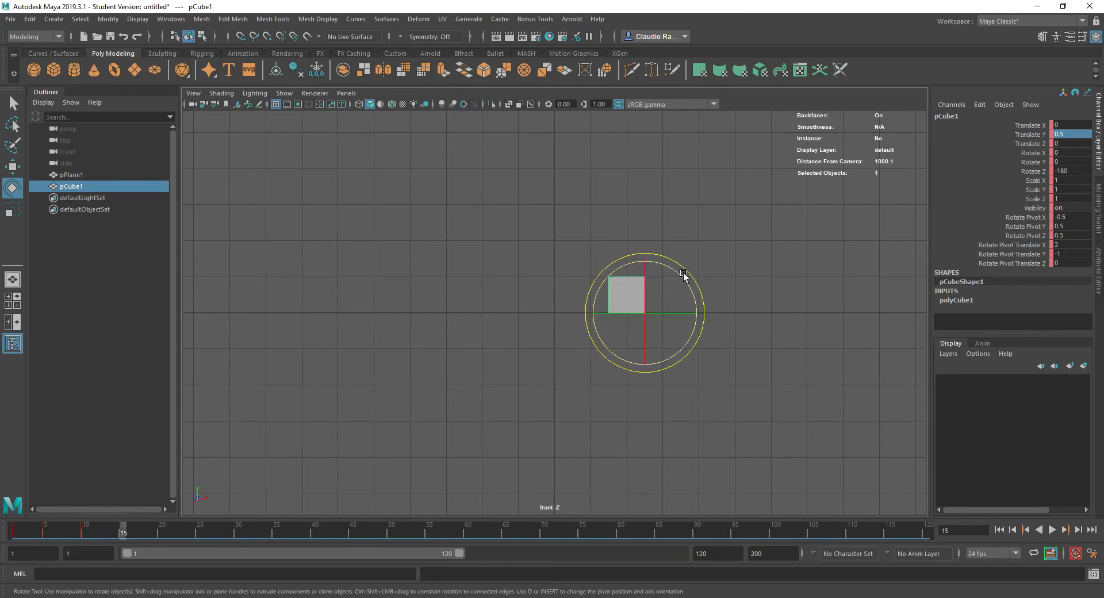
Roll the cube to Rotate Z -270 at frame 15 and snap the pivot to the next corner.
{"action": "left_click_drag", "start_coordinate": [685, 284], "coordinate": [695, 353]}
{"action": "key", "text": "d"}
{"action": "key", "text": "v"}
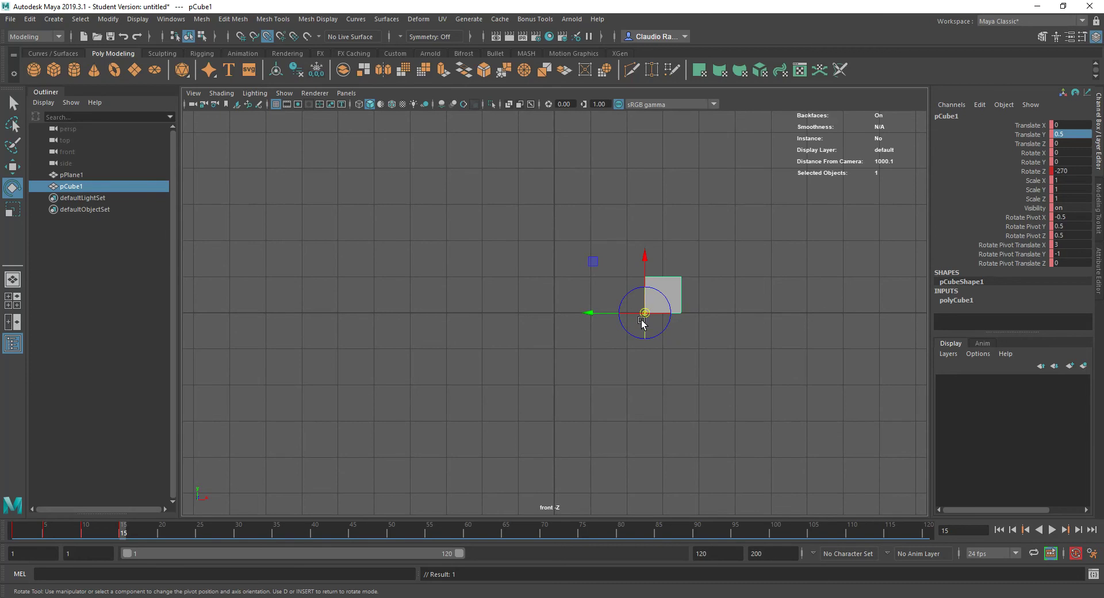
{"action": "left_click_drag", "start_coordinate": [616, 316], "coordinate": [682, 320]}
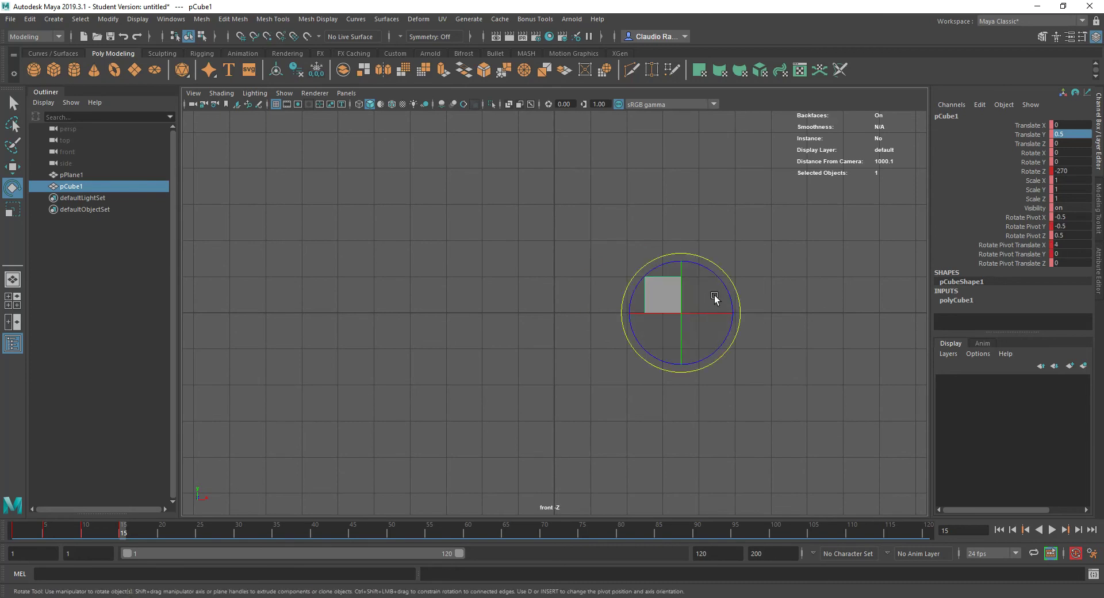
At frame 20, roll to Rotate Z -360, re-snap the pivot, and scrub back through the roll.
{"action": "left_click", "coordinate": [161, 532]}
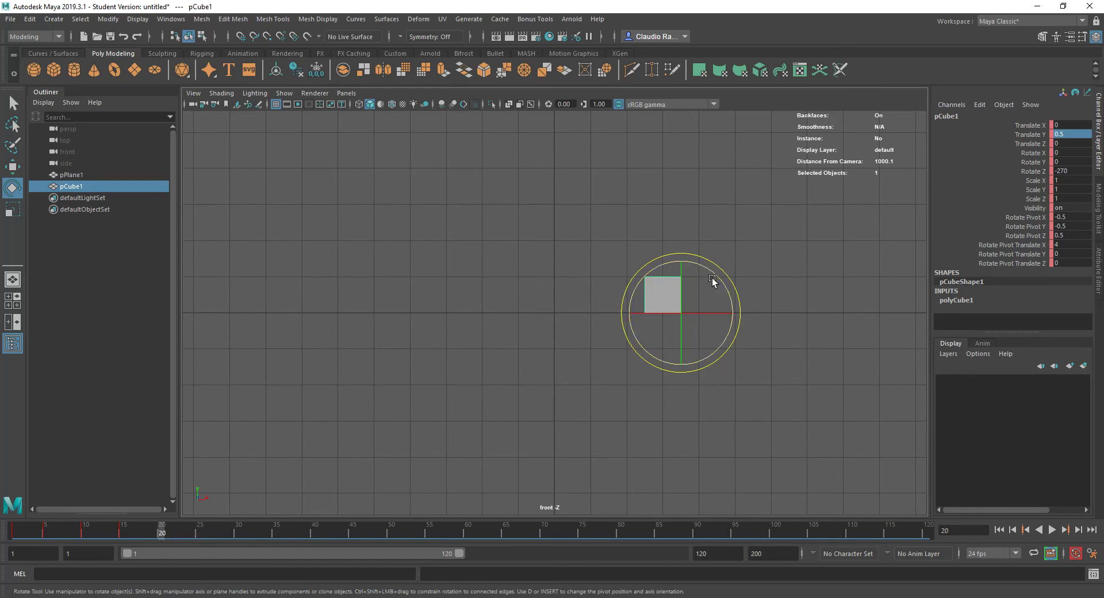
{"action": "left_click_drag", "start_coordinate": [717, 276], "coordinate": [778, 338]}
{"action": "key", "text": "d"}
{"action": "key", "text": "v"}
{"action": "left_click_drag", "start_coordinate": [717, 313], "coordinate": [767, 312]}
{"action": "key", "text": "d"}
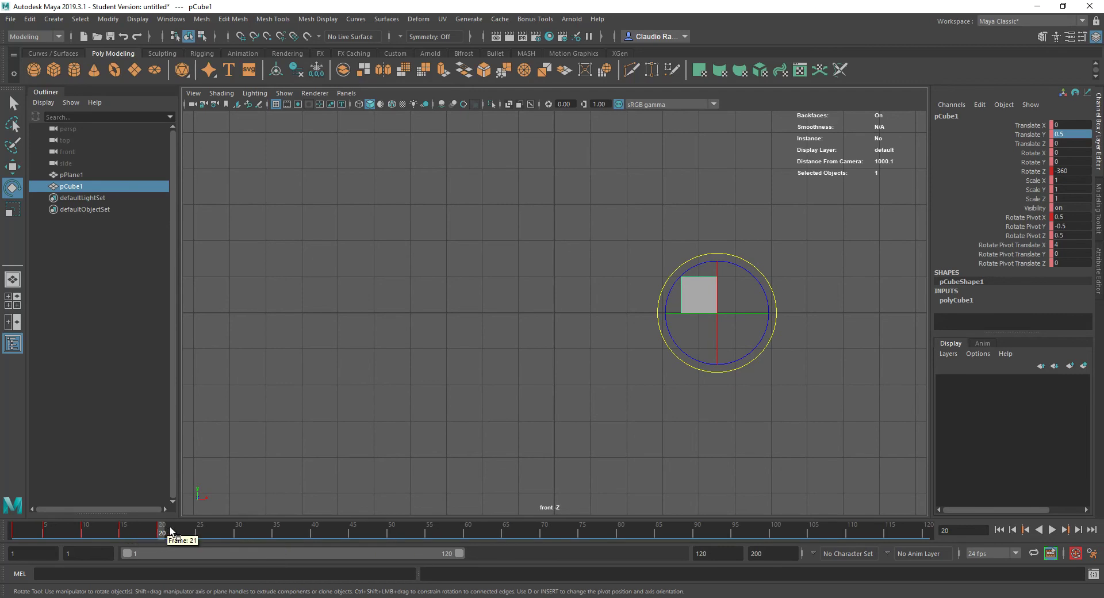
{"action": "left_click_drag", "start_coordinate": [163, 532], "coordinate": [13, 567]}
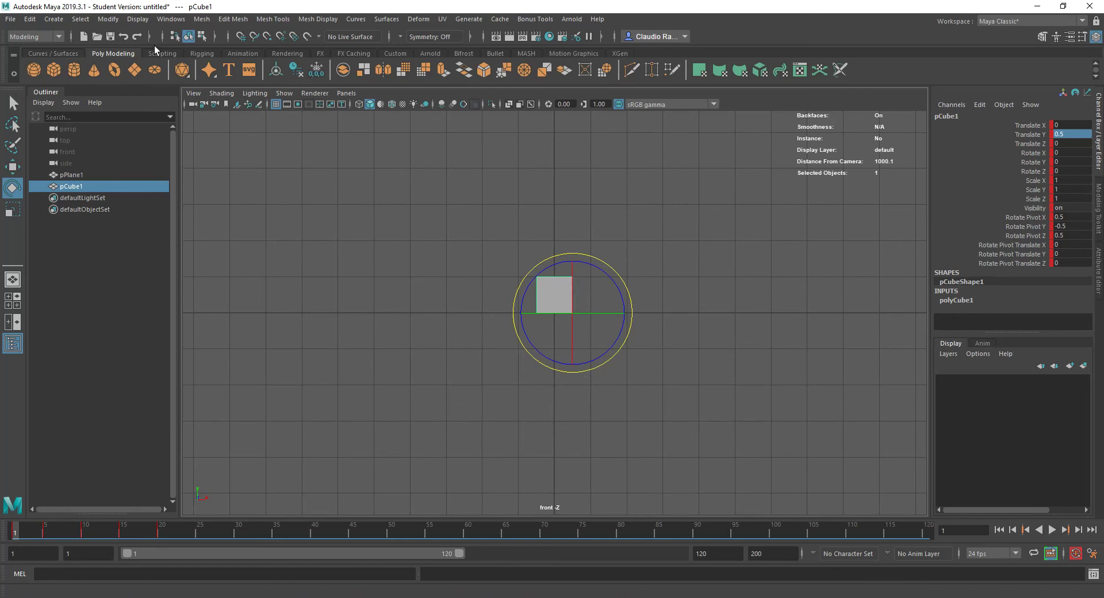
Open the Graph Editor from Windows > Animation Editors and shift it slightly right.
{"action": "left_click", "coordinate": [171, 19]}
{"action": "mouse_move", "coordinate": [214, 86]}
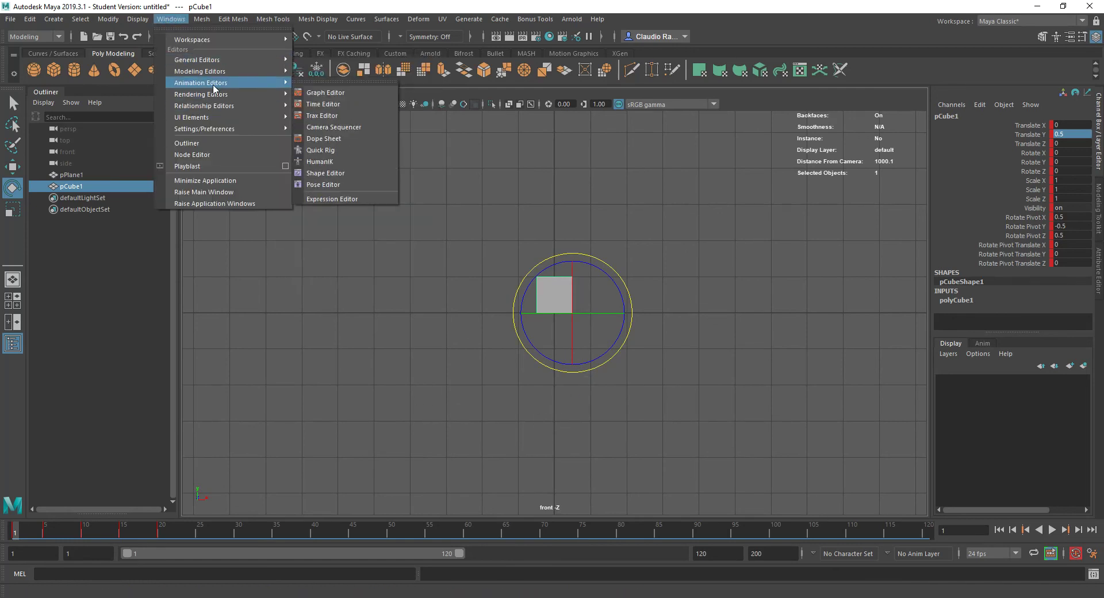
{"action": "left_click", "coordinate": [326, 92]}
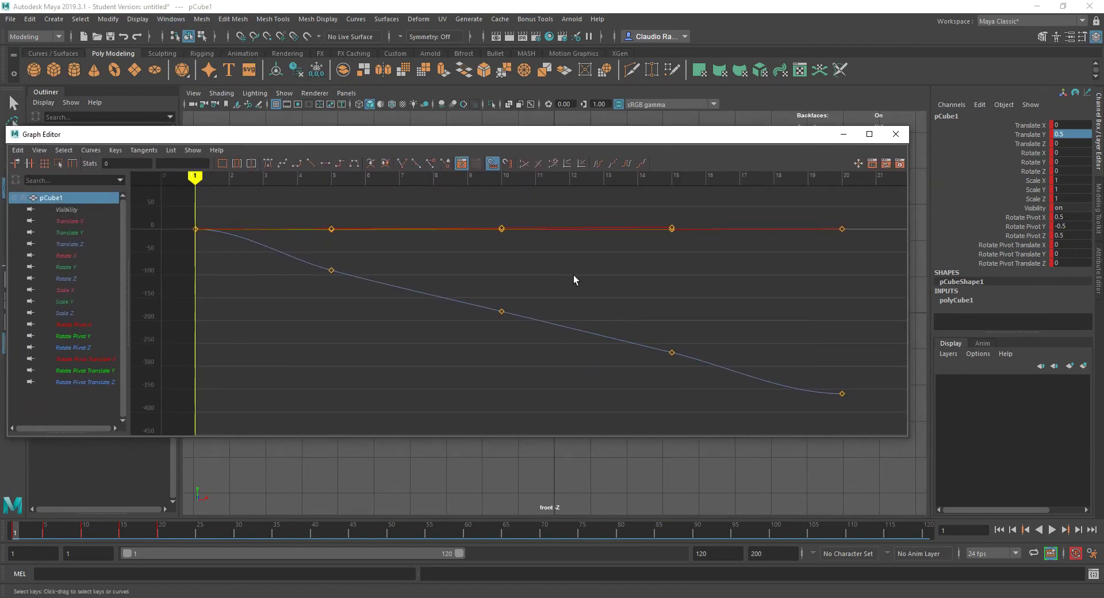
{"action": "left_click_drag", "start_coordinate": [438, 139], "coordinate": [465, 140]}
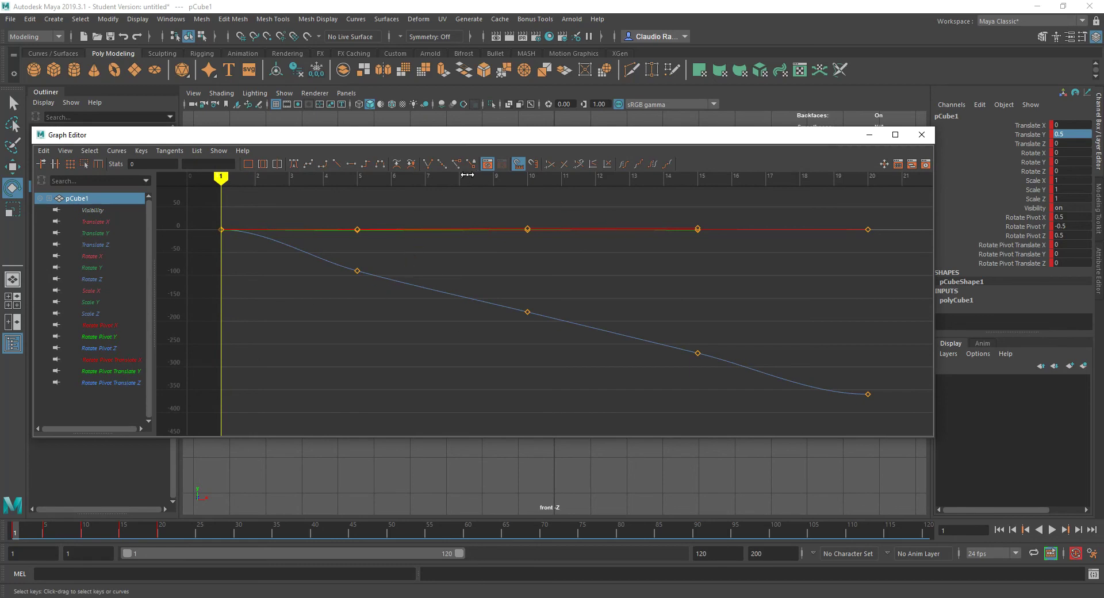
Inspect each Rotate Pivot, Rotate Pivot Translate and Rotate Z curve, then move the editor aside.
{"action": "left_click", "coordinate": [122, 381]}
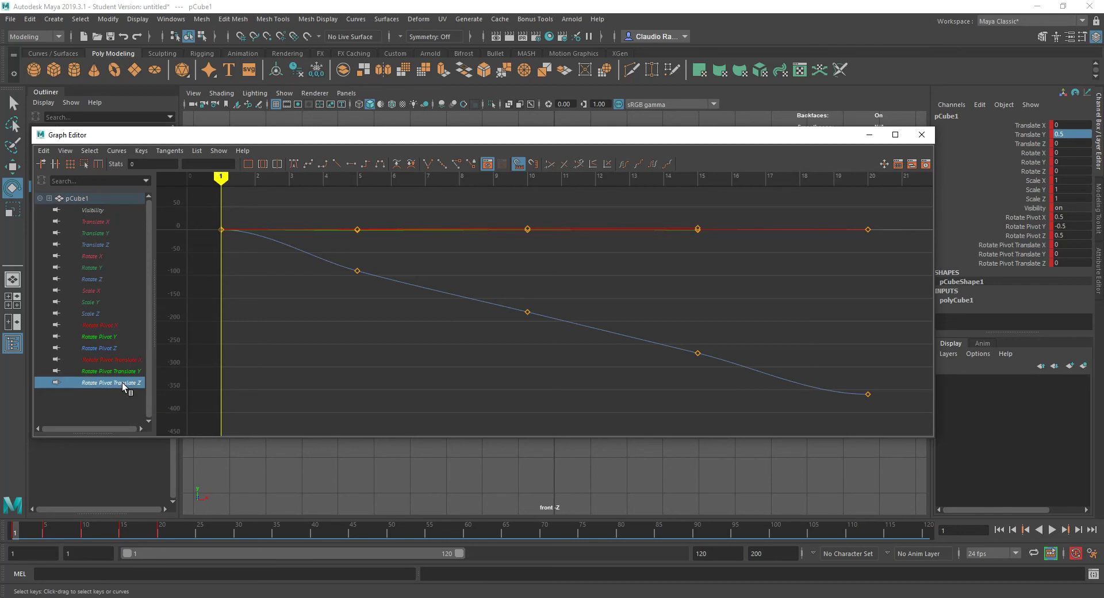
{"action": "left_click", "coordinate": [109, 326]}
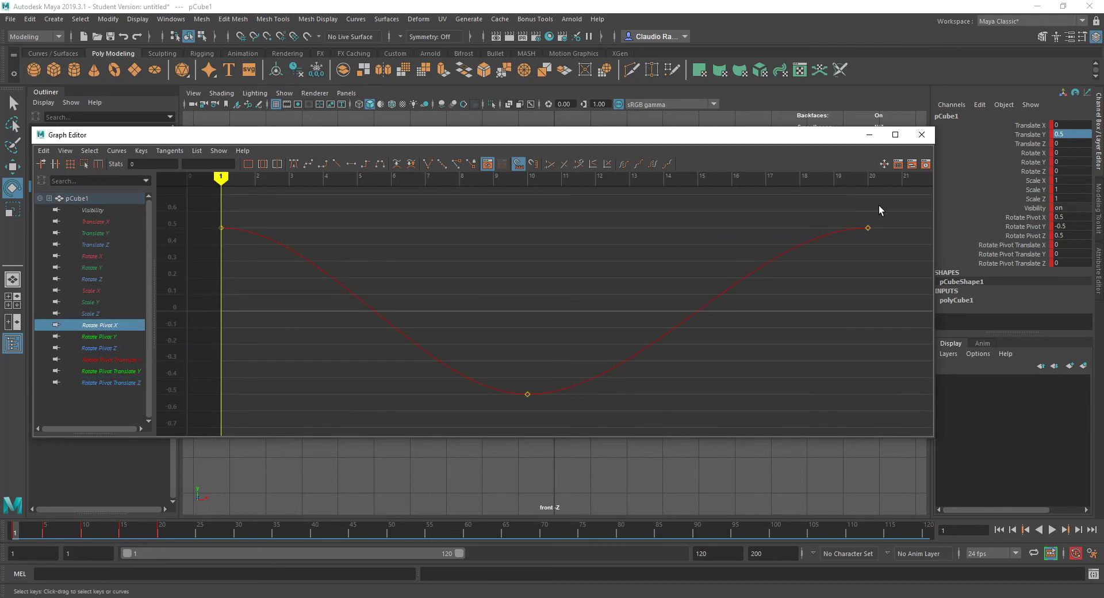
{"action": "left_click", "coordinate": [103, 336]}
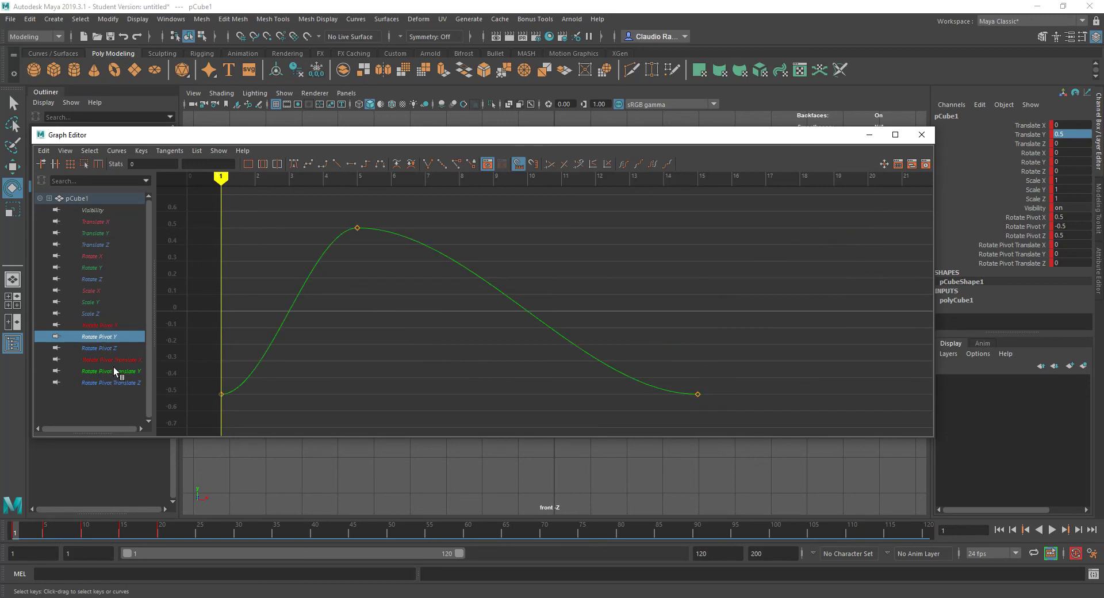
{"action": "left_click", "coordinate": [106, 348]}
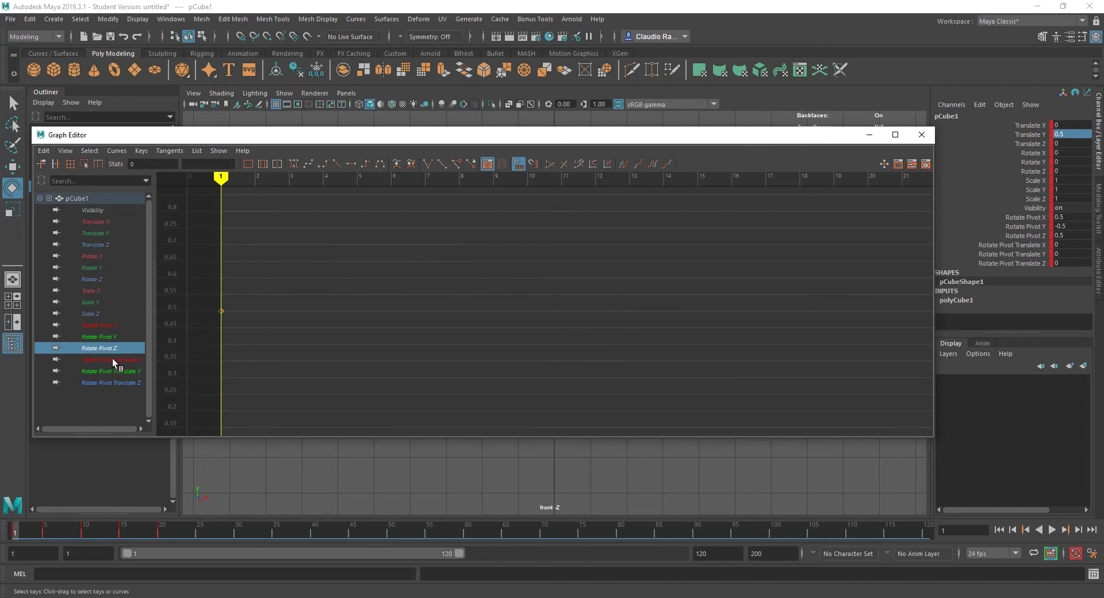
{"action": "left_click", "coordinate": [112, 359]}
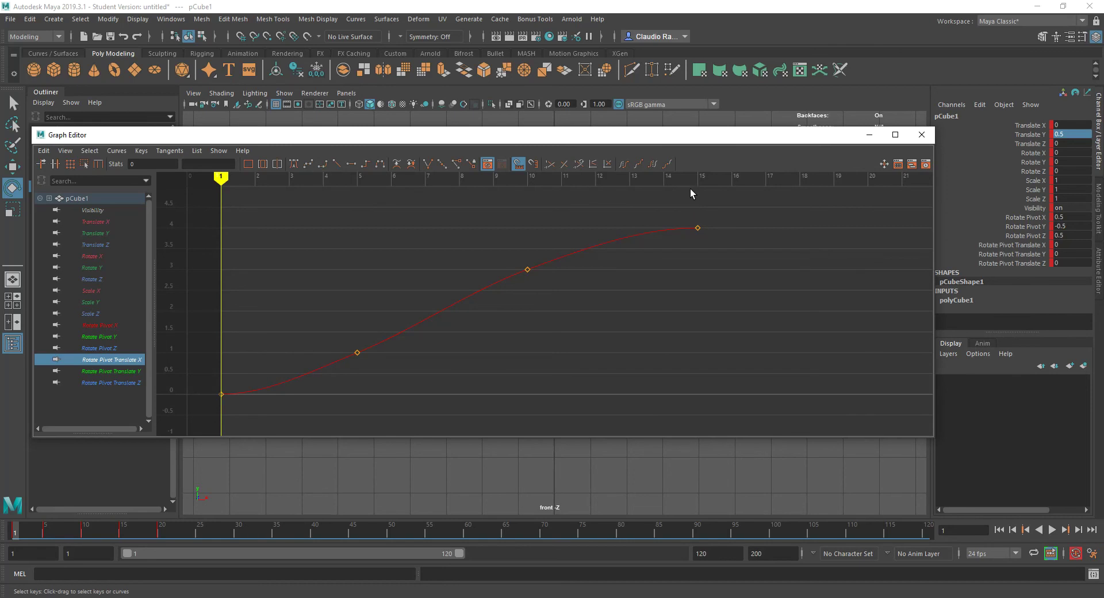
{"action": "left_click", "coordinate": [138, 372]}
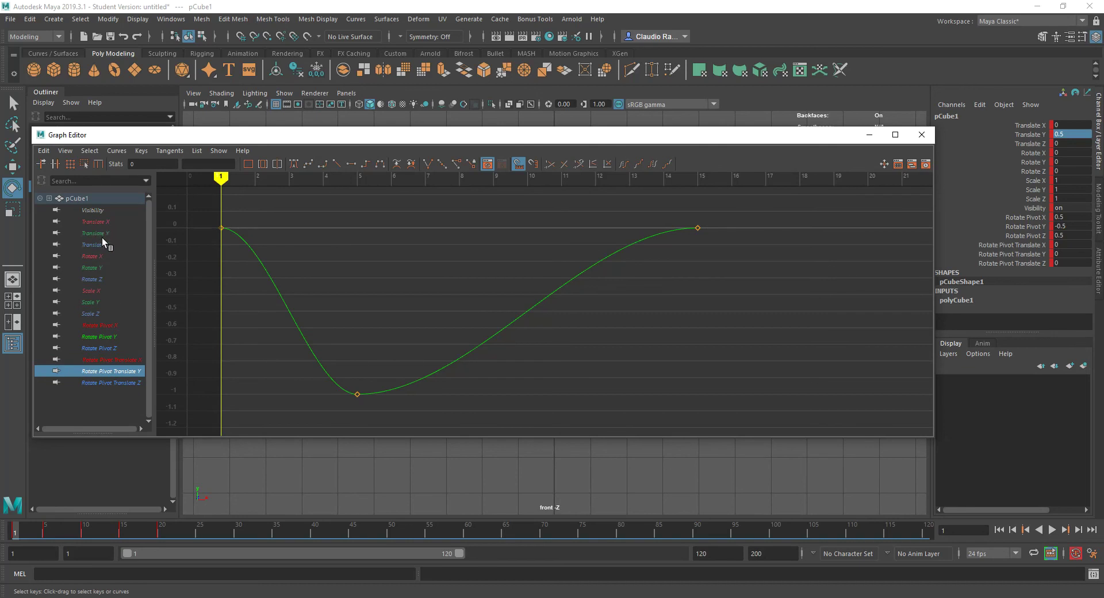
{"action": "left_click", "coordinate": [98, 276]}
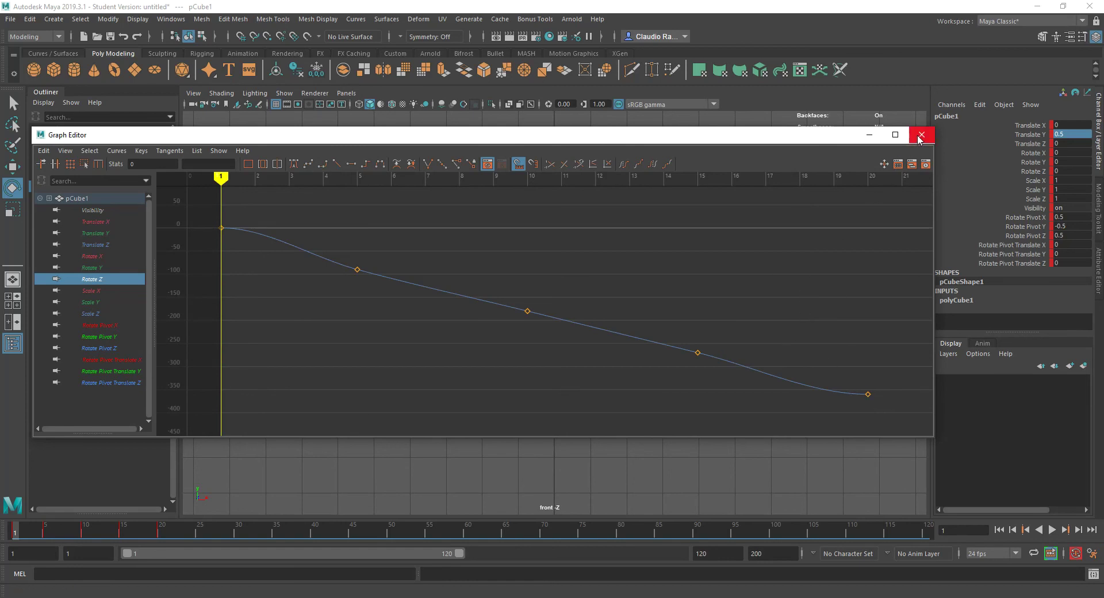
{"action": "left_click_drag", "start_coordinate": [831, 135], "coordinate": [6, 169]}
Key the cube at frame 20 and bring back the Graph Editor with Shift+G.
{"action": "left_click", "coordinate": [161, 532]}
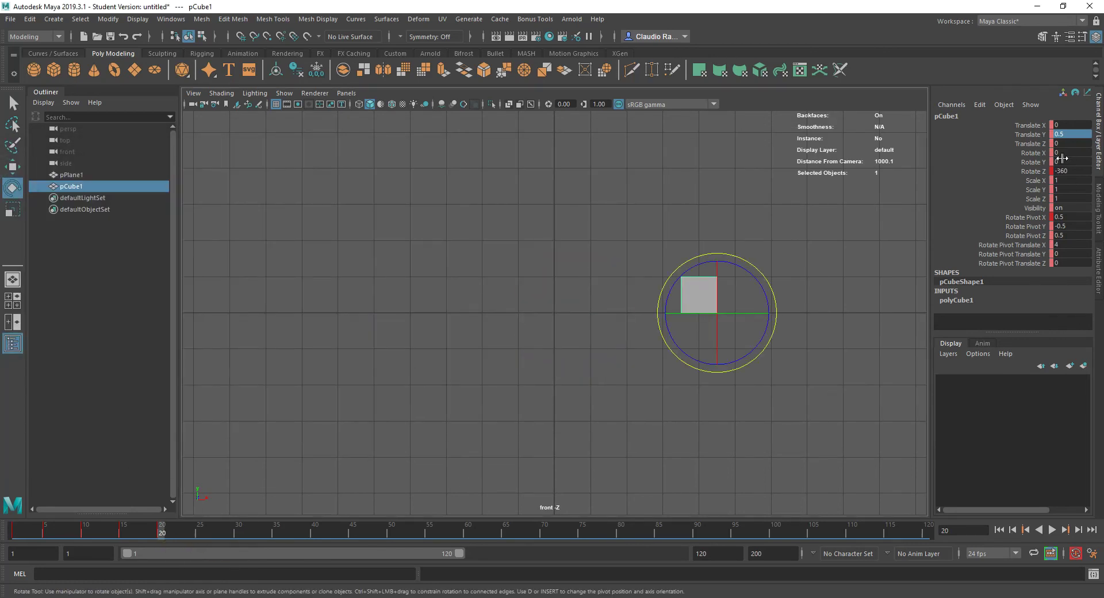
{"action": "key", "text": "s"}
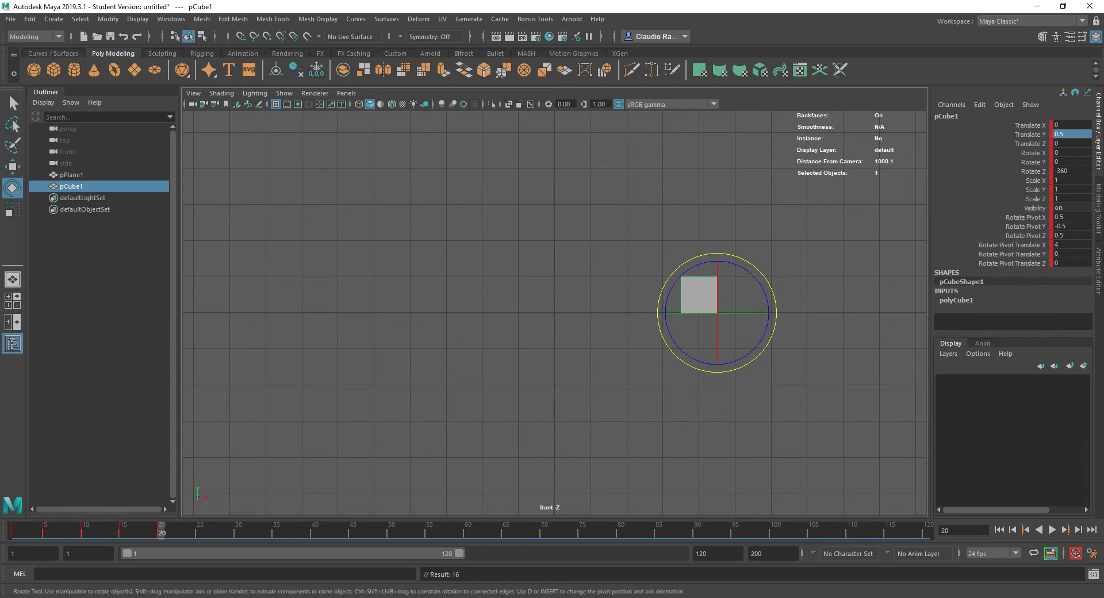
{"action": "key", "text": "shift+g"}
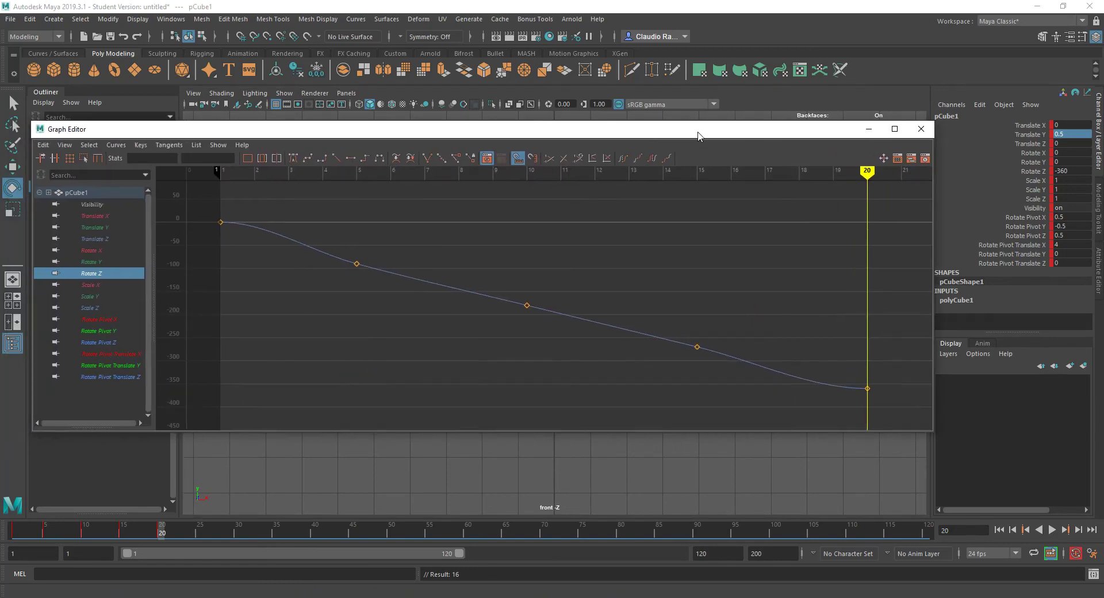
Check the pivot curves individually, then select Rotate Pivot X through Rotate Pivot Translate Z together.
{"action": "left_click", "coordinate": [116, 346]}
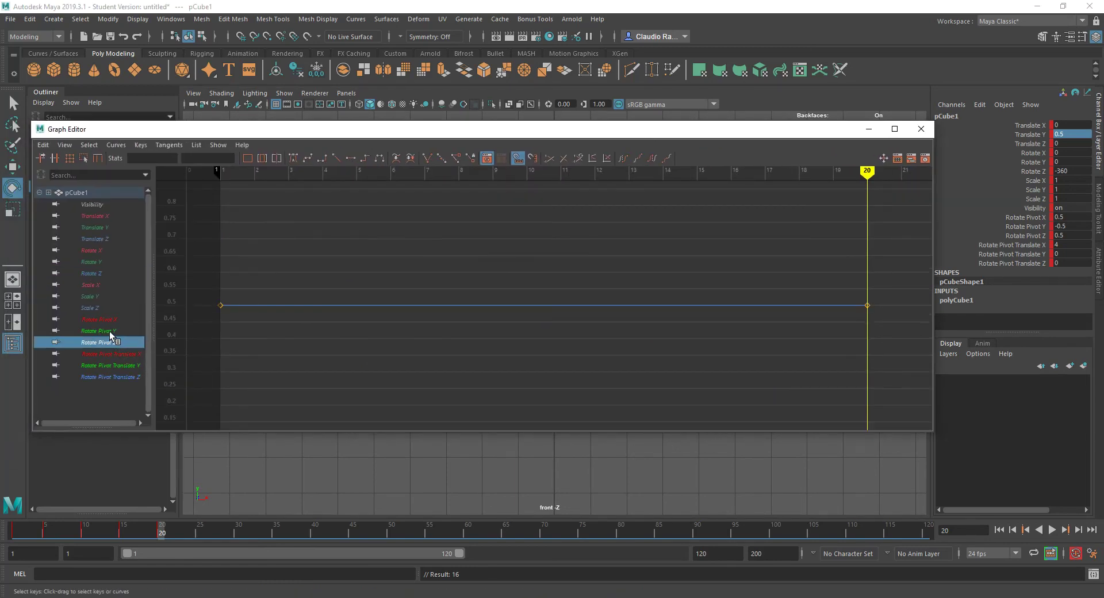
{"action": "left_click", "coordinate": [110, 331]}
{"action": "left_click", "coordinate": [109, 322]}
{"action": "left_click", "coordinate": [106, 361]}
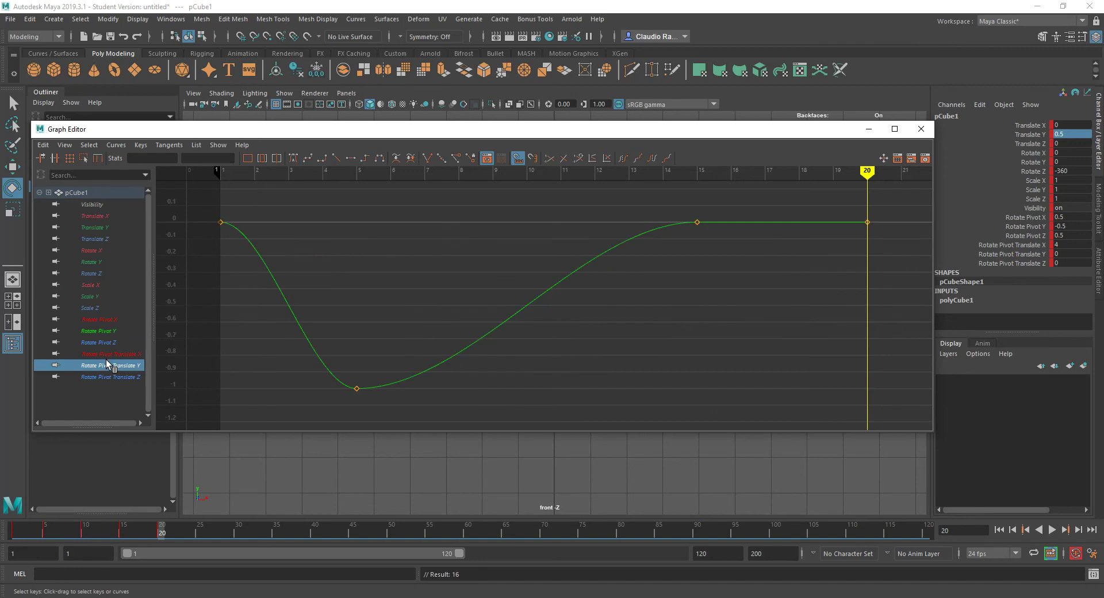
{"action": "left_click", "coordinate": [106, 354]}
{"action": "left_click", "coordinate": [103, 342]}
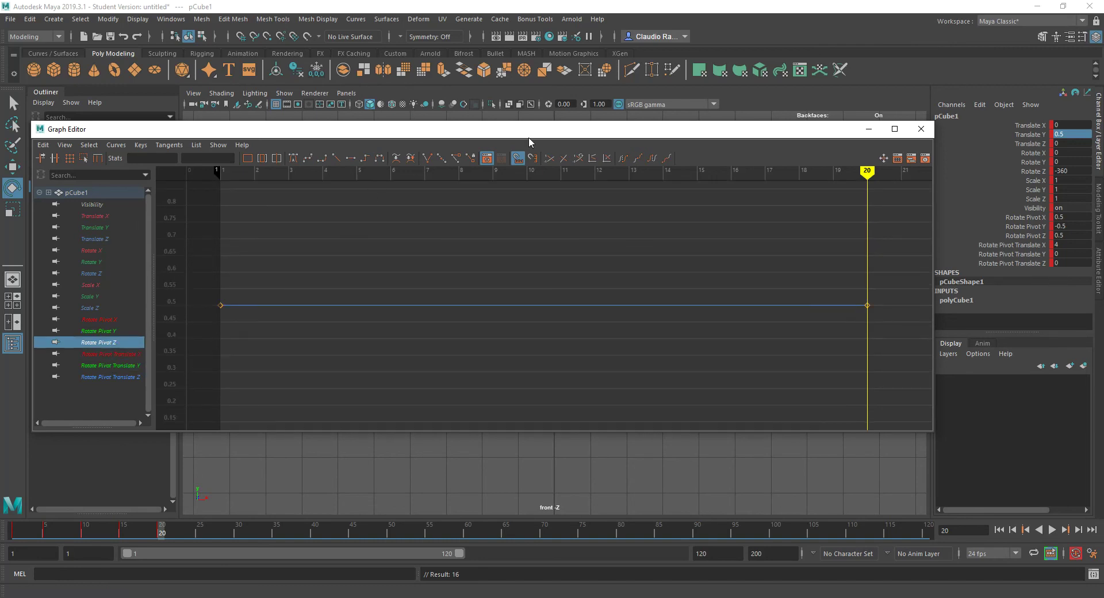
{"action": "left_click", "coordinate": [86, 192]}
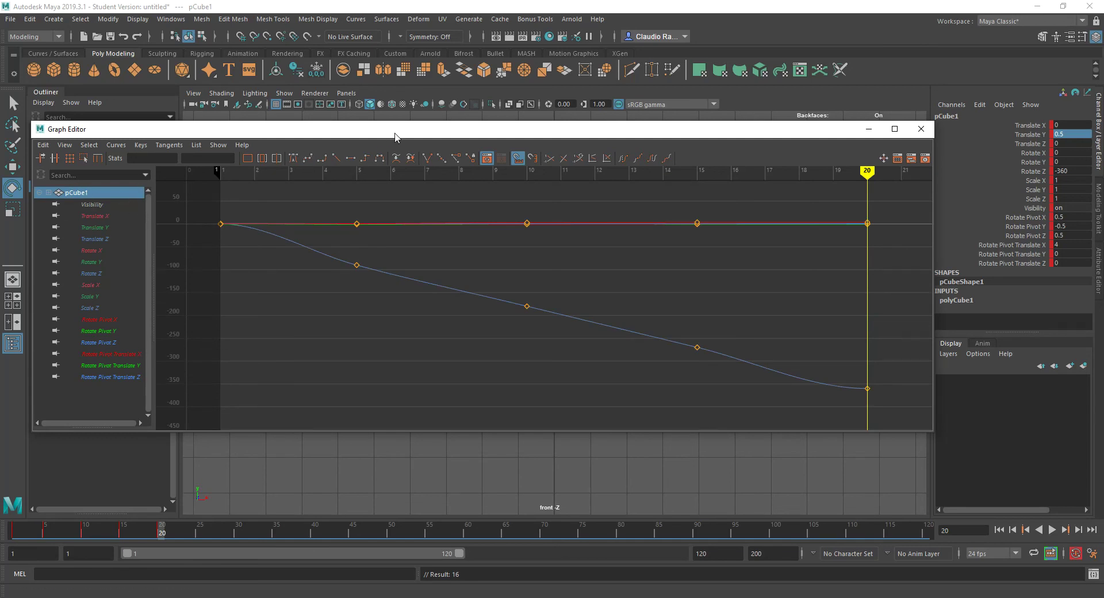
{"action": "left_click", "coordinate": [106, 321]}
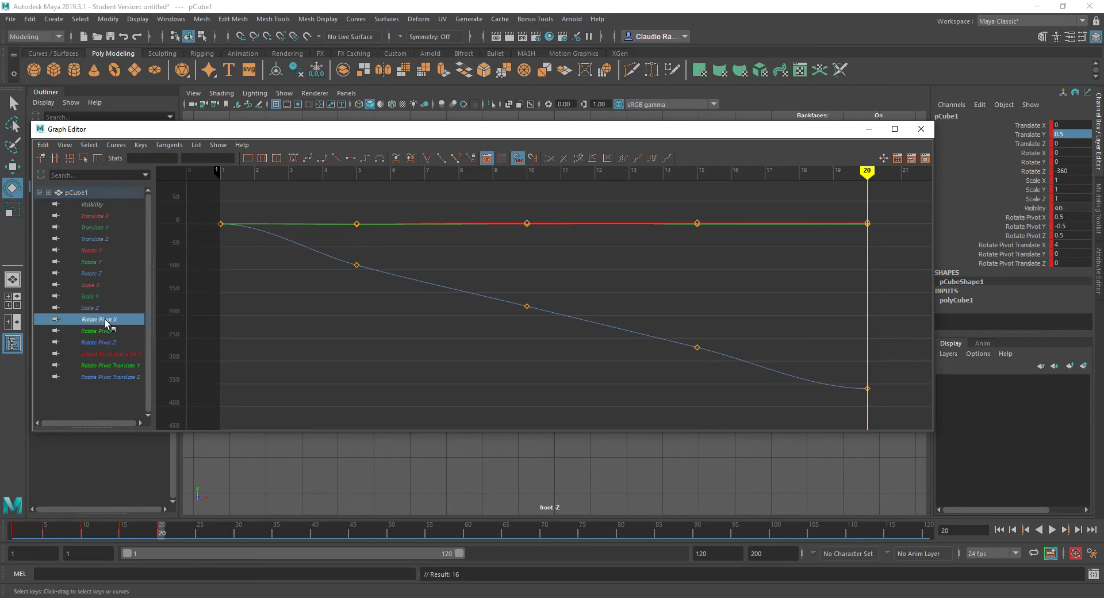
{"action": "left_click", "coordinate": [108, 378], "text": "shift"}
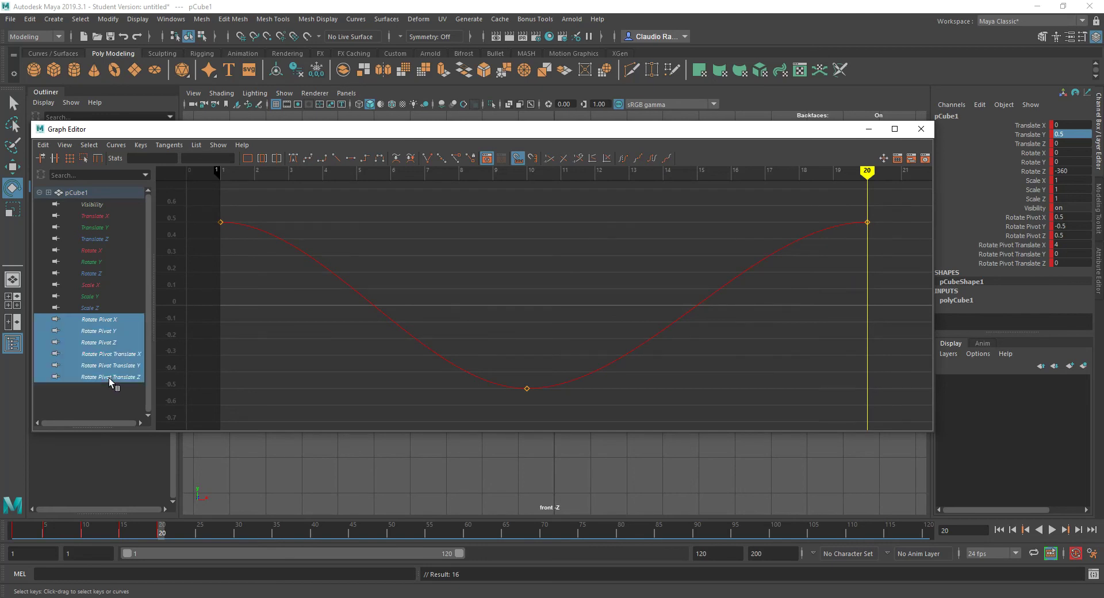
Marquee-select all pivot keys, apply Step Tangents, and drag the Graph Editor out of the viewport.
{"action": "left_click_drag", "start_coordinate": [209, 199], "coordinate": [874, 414]}
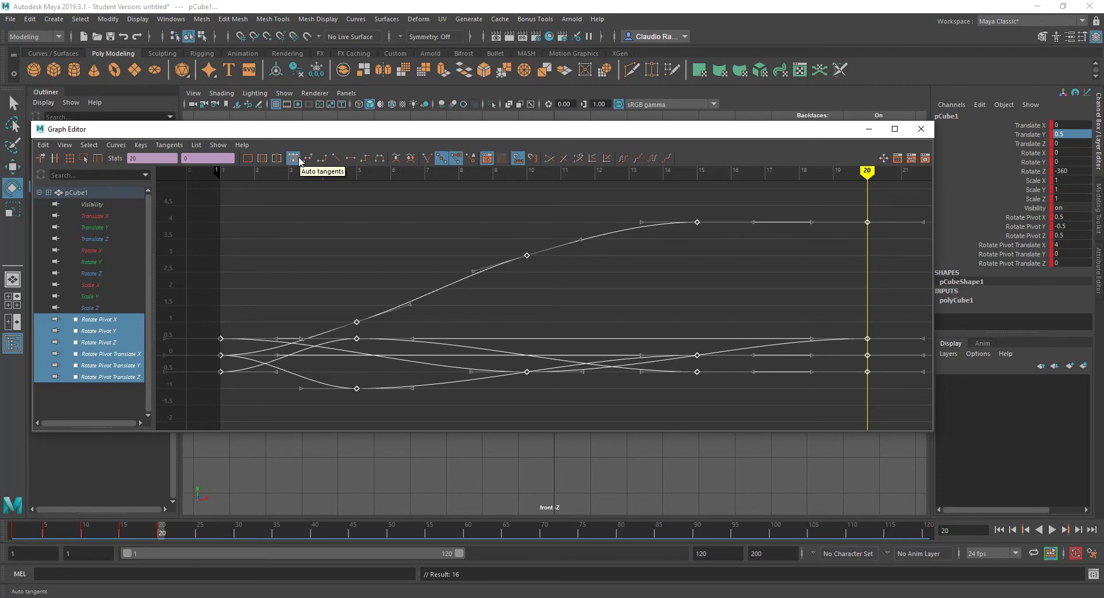
{"action": "left_click", "coordinate": [365, 159]}
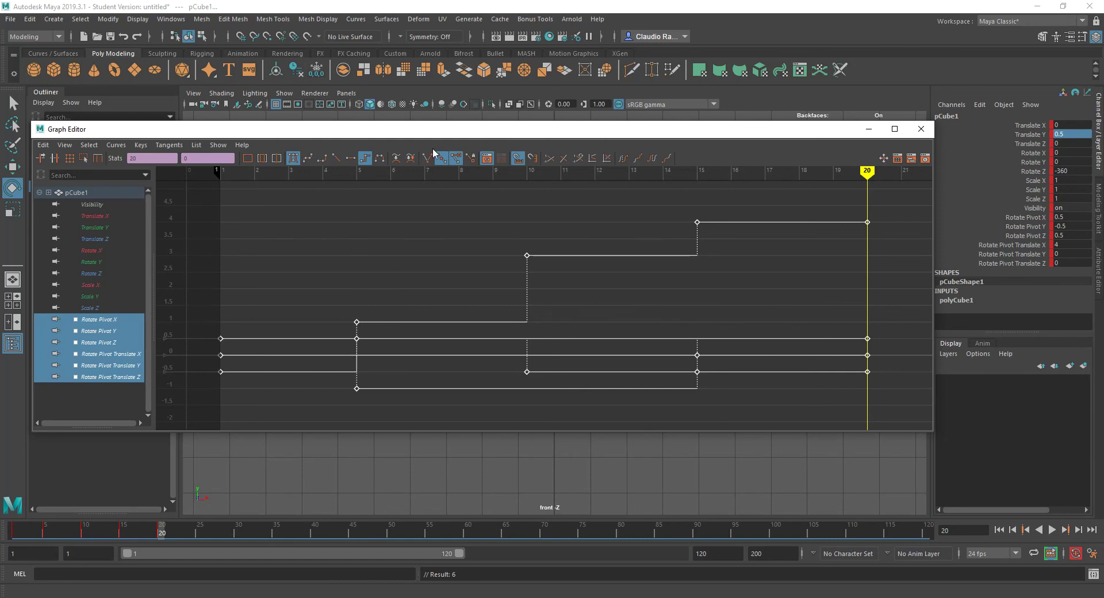
{"action": "left_click_drag", "start_coordinate": [439, 138], "coordinate": [0, 156]}
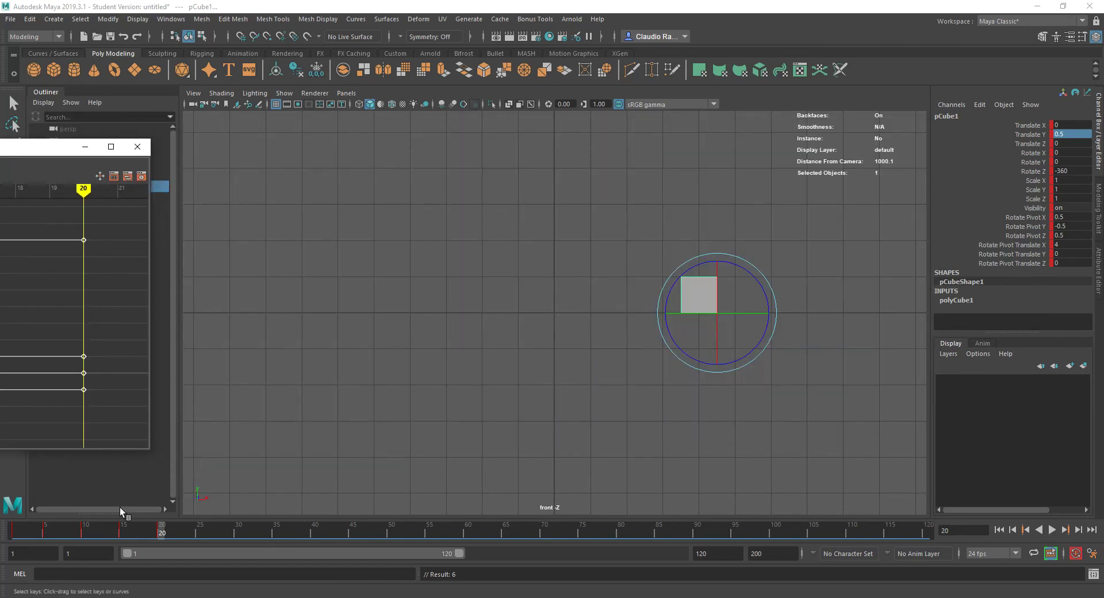
Play the animation from frame 5 to frame 14 to check the cube's corner-pivot roll.
{"action": "left_click", "coordinate": [49, 532]}
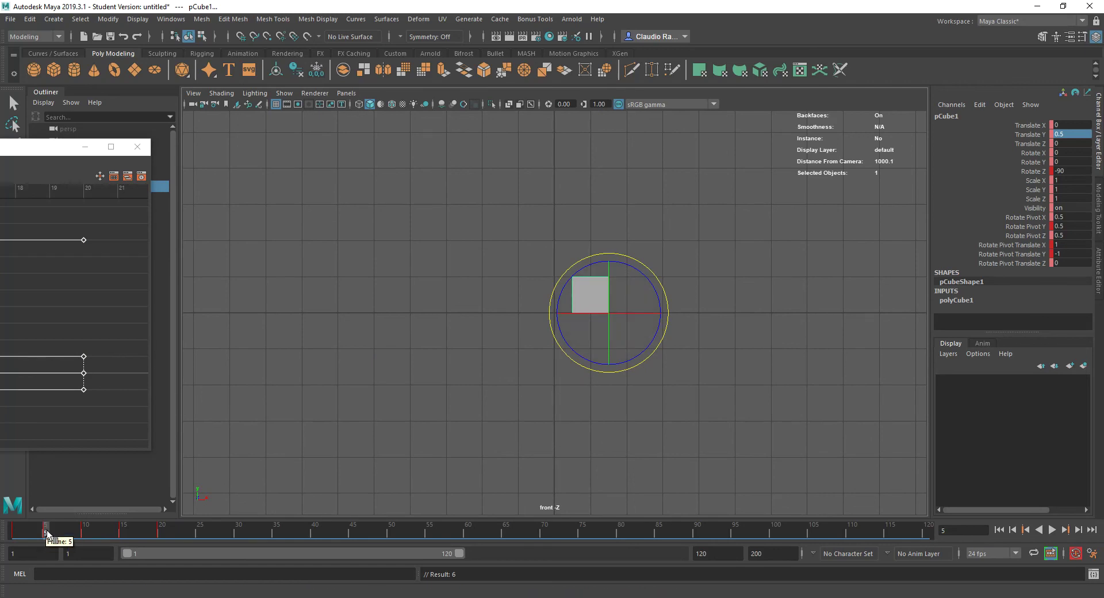
{"action": "key", "text": "alt+v"}
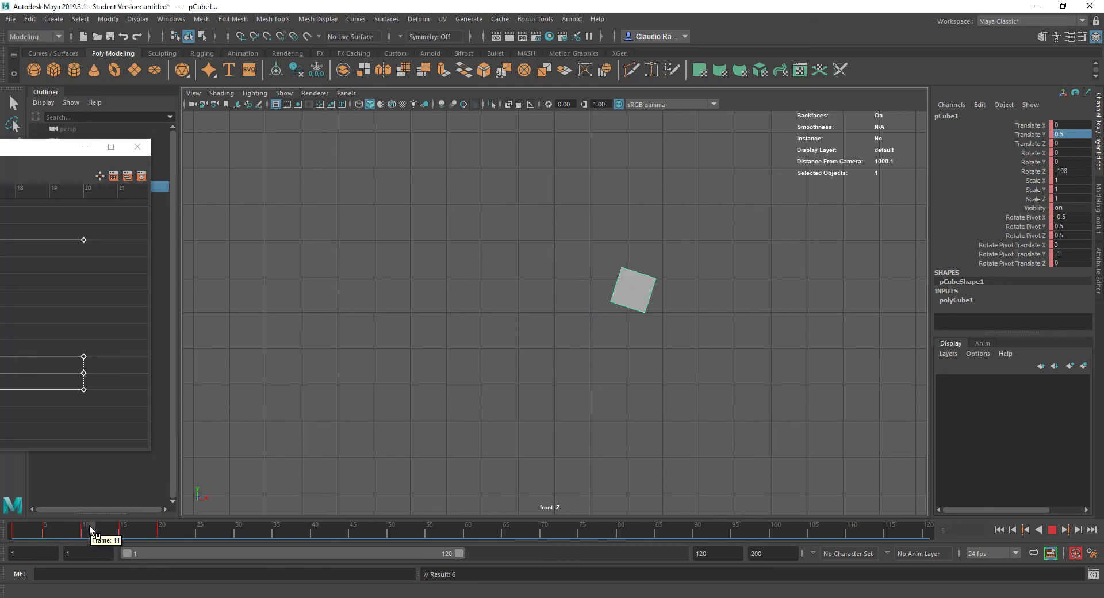
{"action": "left_click", "coordinate": [115, 528]}
Scrub through the frames and bring the Graph Editor with pCube1's pivot curves back into view.
{"action": "left_click_drag", "start_coordinate": [57, 150], "coordinate": [615, 108]}
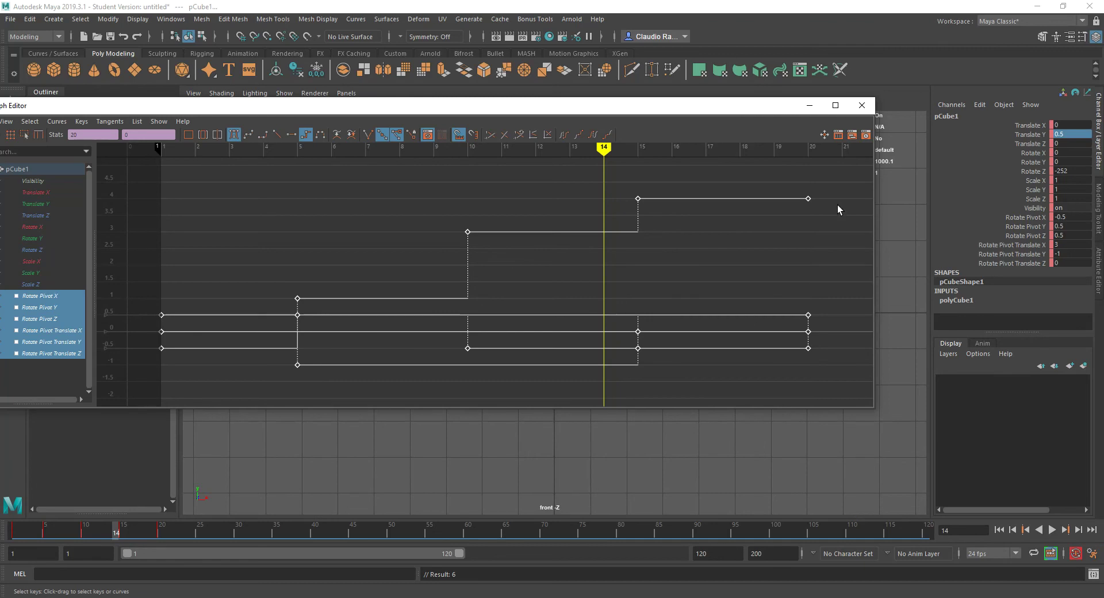
{"action": "left_click_drag", "start_coordinate": [734, 106], "coordinate": [2, 172]}
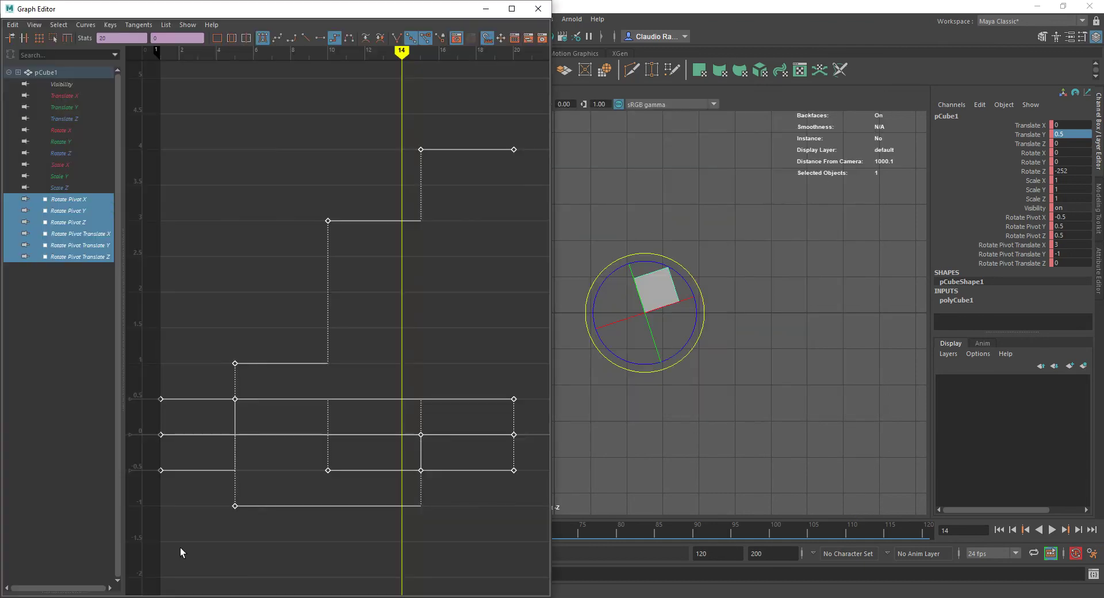
{"action": "left_click_drag", "start_coordinate": [449, 16], "coordinate": [17, 181]}
{"action": "left_click_drag", "start_coordinate": [54, 528], "coordinate": [8, 577]}
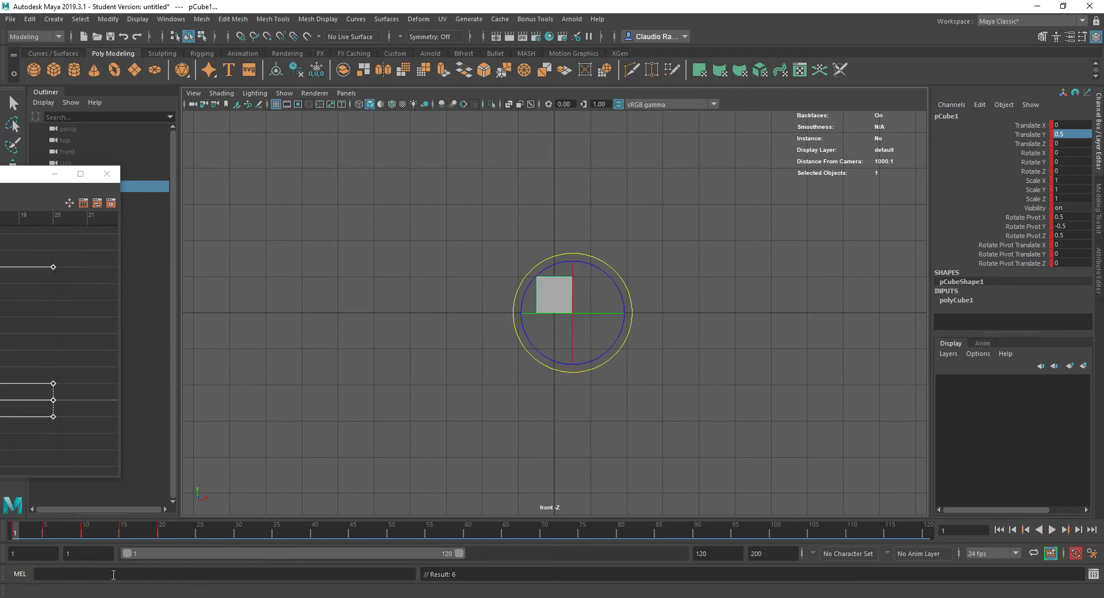
{"action": "left_click_drag", "start_coordinate": [1, 175], "coordinate": [152, 128]}
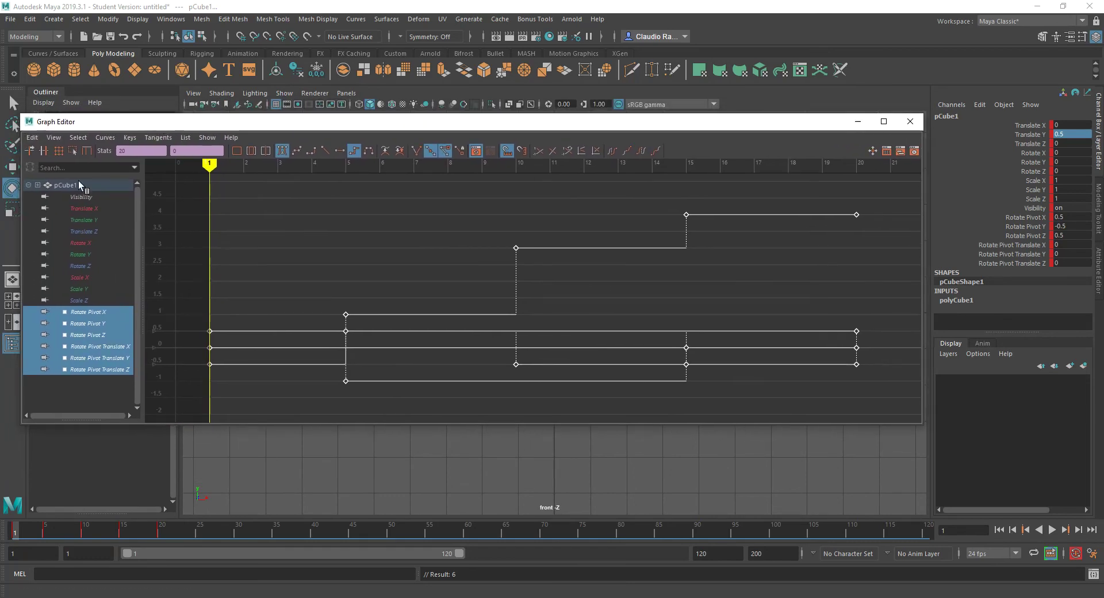
Set all pCube1 keys to Cycle with Offset post-infinity and dock the Graph Editor beside the Outliner.
{"action": "left_click", "coordinate": [62, 187]}
{"action": "left_click_drag", "start_coordinate": [195, 194], "coordinate": [889, 420]}
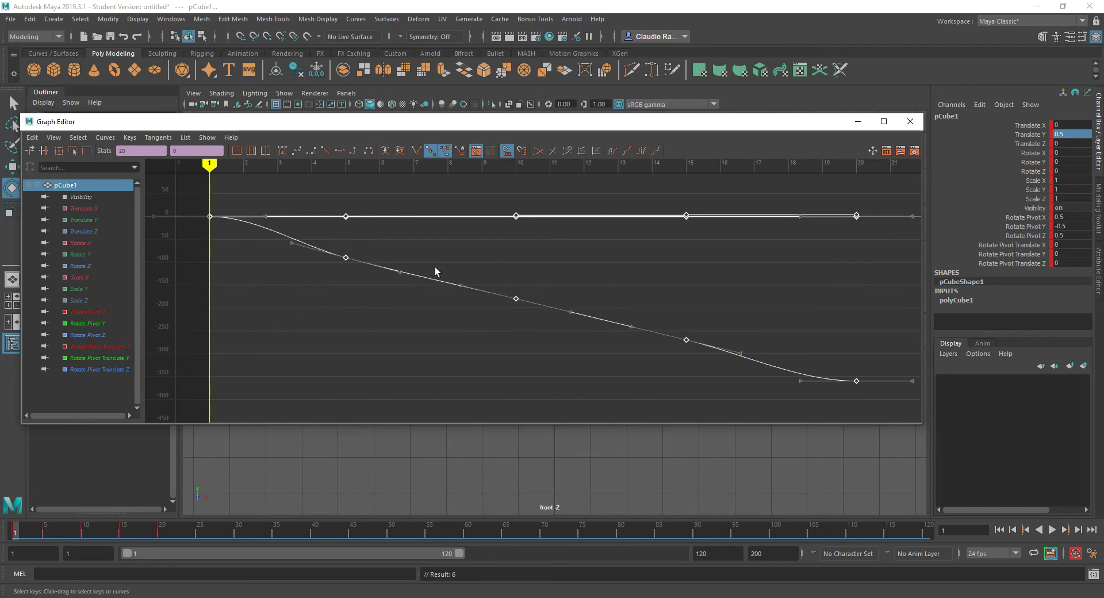
{"action": "left_click", "coordinate": [105, 137]}
{"action": "mouse_move", "coordinate": [213, 169]}
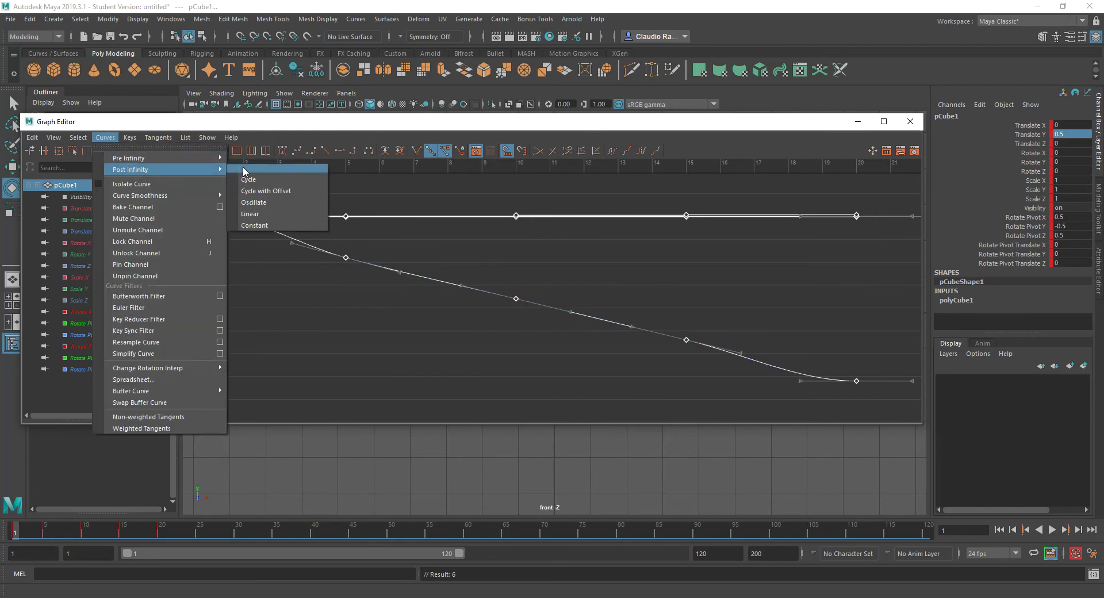
{"action": "left_click", "coordinate": [295, 190]}
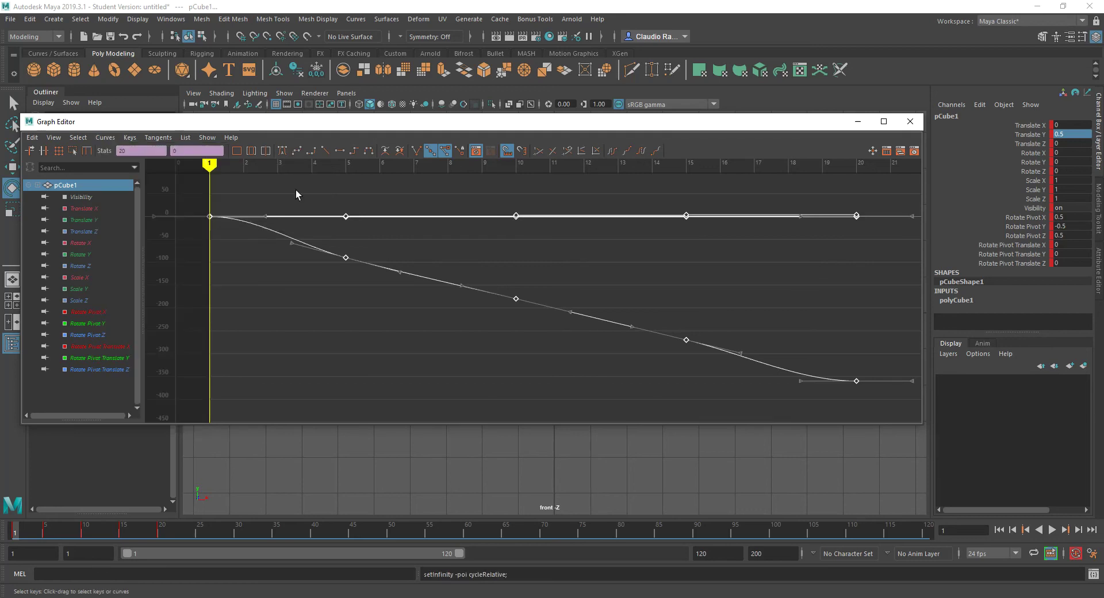
{"action": "left_click_drag", "start_coordinate": [826, 122], "coordinate": [79, 296]}
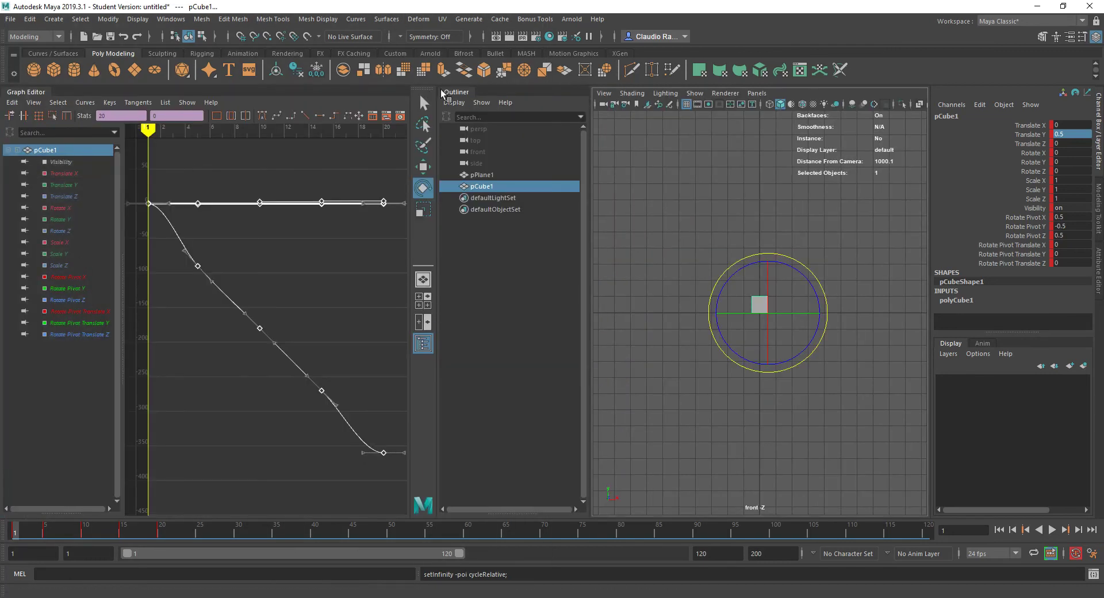
Move the Graph Editor away, switch to a single perspective view and play from frame 1.
{"action": "left_click_drag", "start_coordinate": [47, 98], "coordinate": [23, 164]}
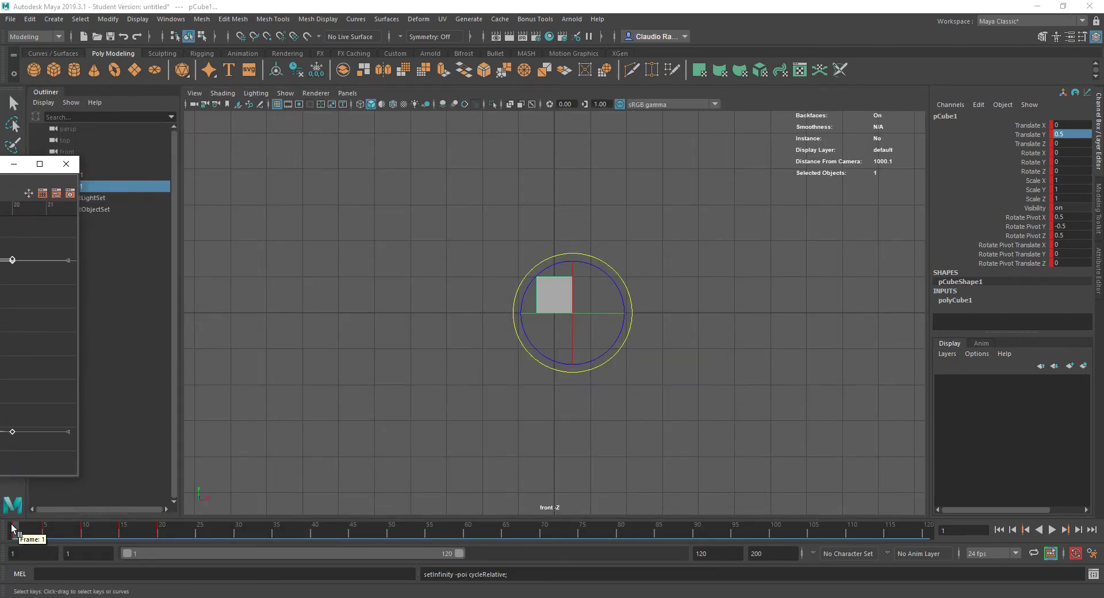
{"action": "left_click_drag", "start_coordinate": [16, 530], "coordinate": [338, 530]}
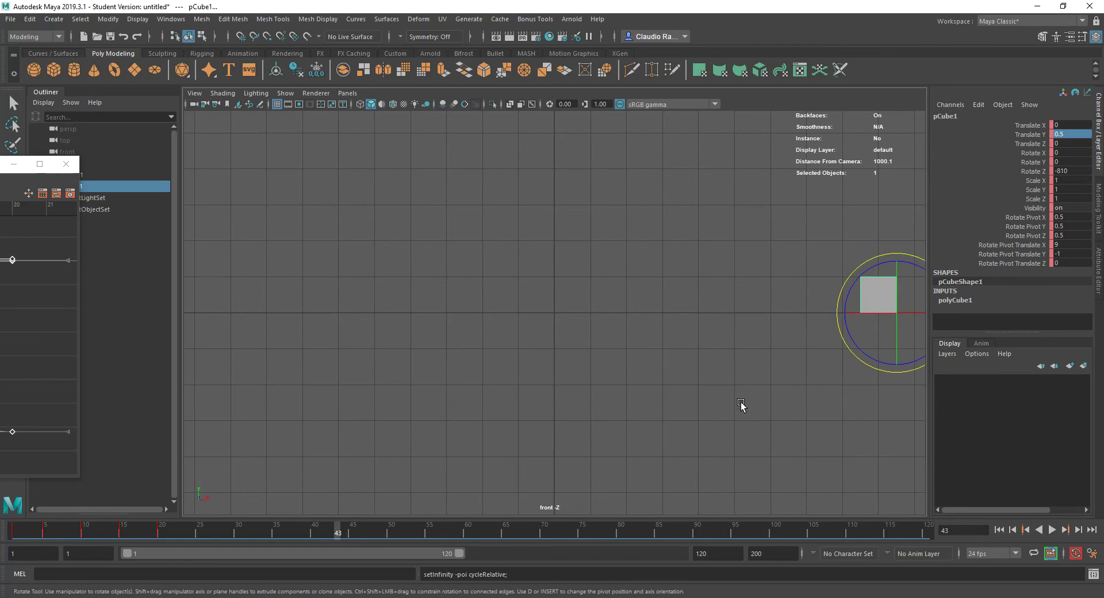
{"action": "key", "text": "space"}
{"action": "key", "text": "space"}
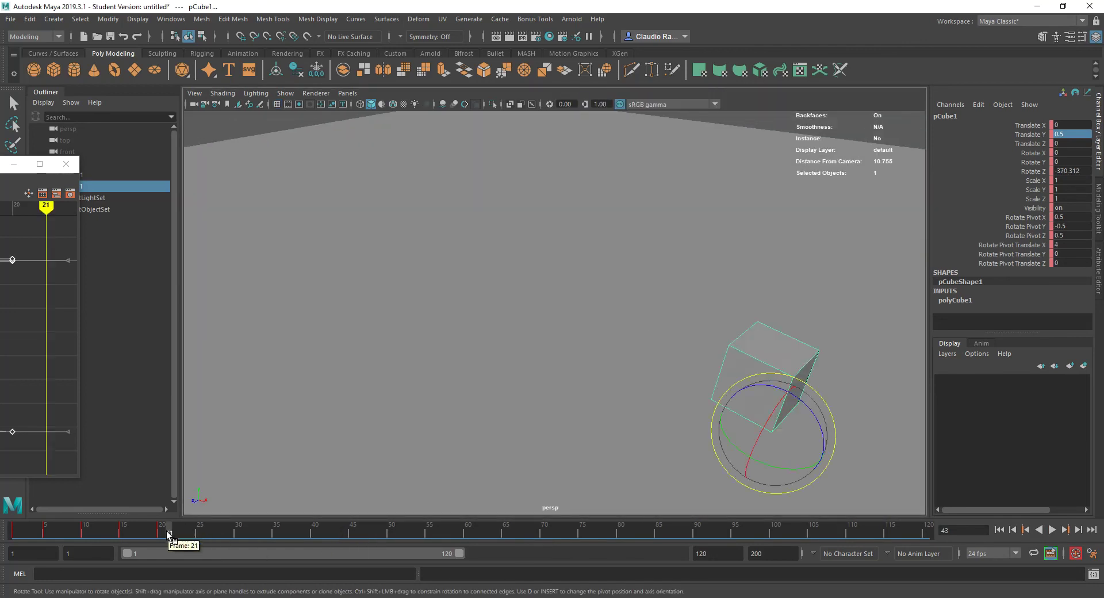
{"action": "left_click", "coordinate": [14, 533]}
{"action": "key", "text": "alt+v"}
Recentre the camera on the cube, switch to the Select tool, and play with the whole ground plane framed.
{"action": "middle_click_drag", "start_coordinate": [549, 381], "coordinate": [516, 316], "text": "alt"}
{"action": "scroll", "coordinate": [513, 311], "scroll_direction": "down", "scroll_amount": 3}
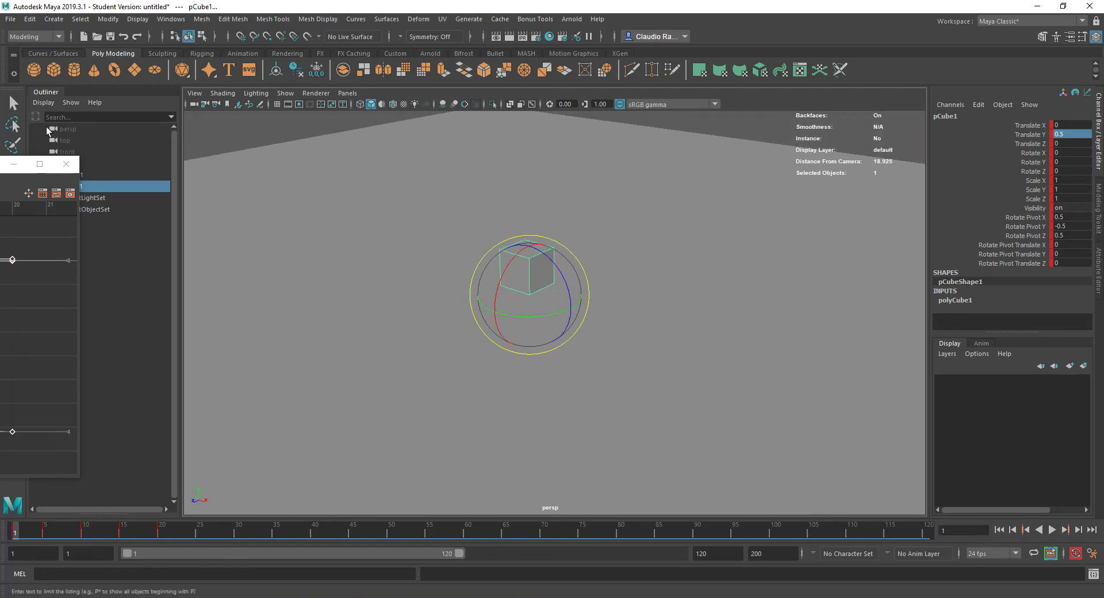
{"action": "left_click", "coordinate": [14, 105]}
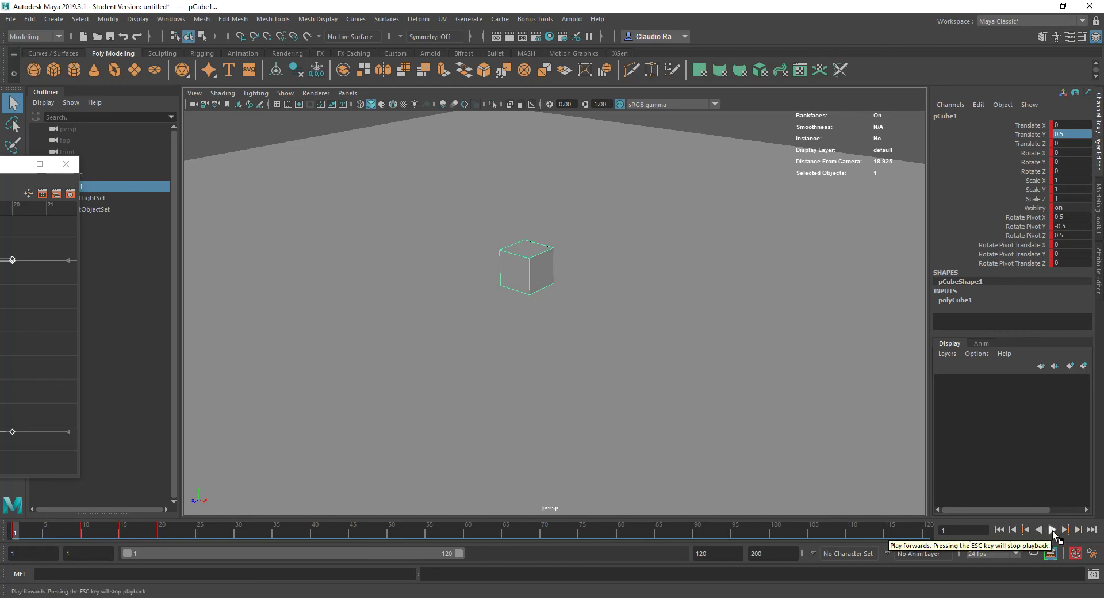
{"action": "key", "text": "alt"}
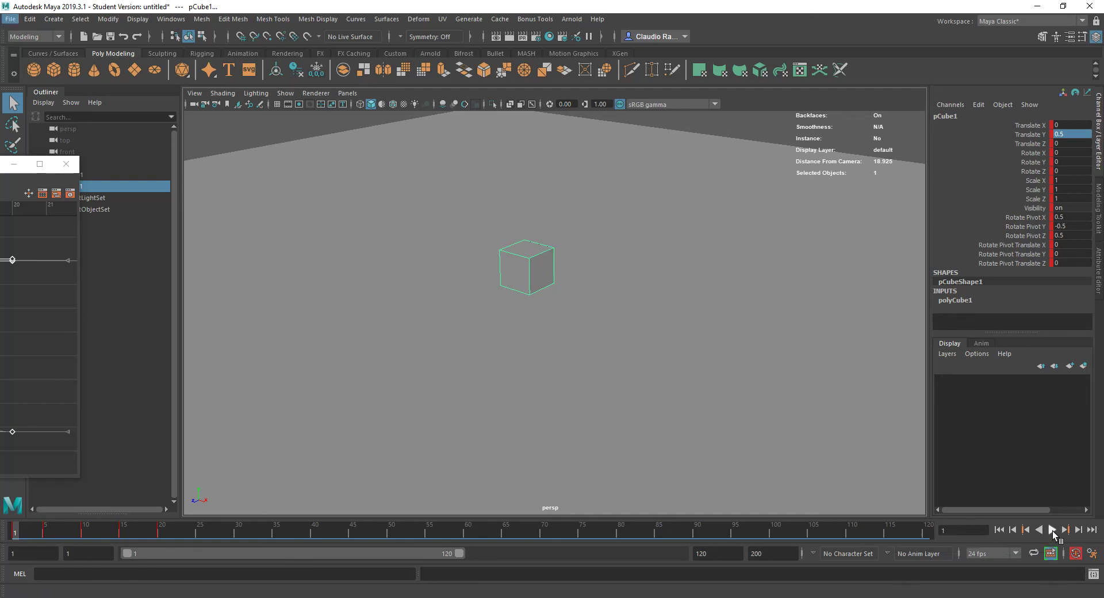
{"action": "left_click", "coordinate": [1052, 530]}
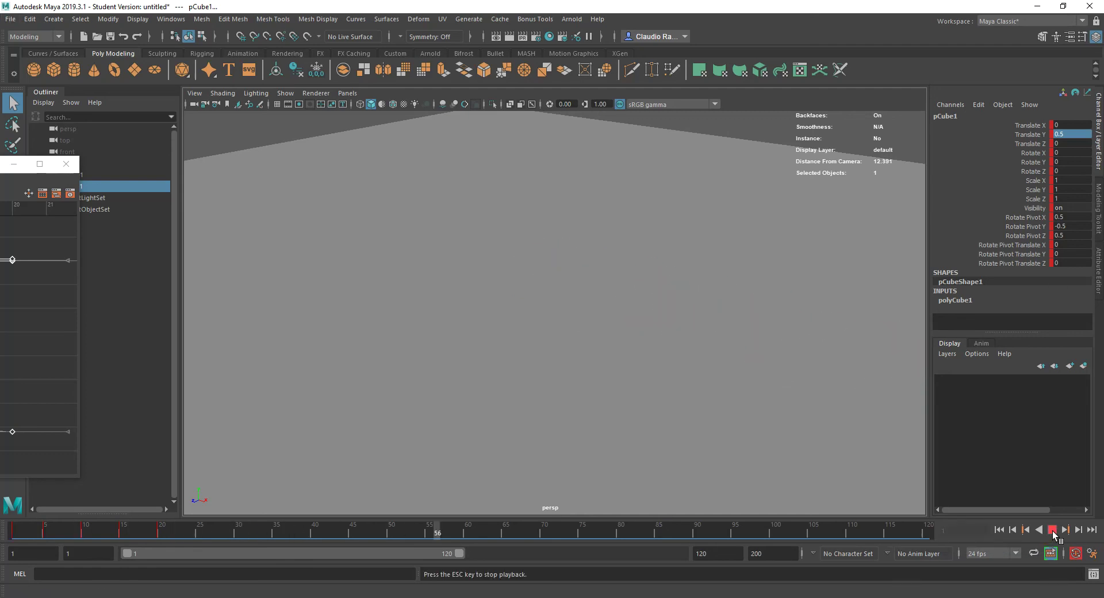
{"action": "key", "text": "a"}
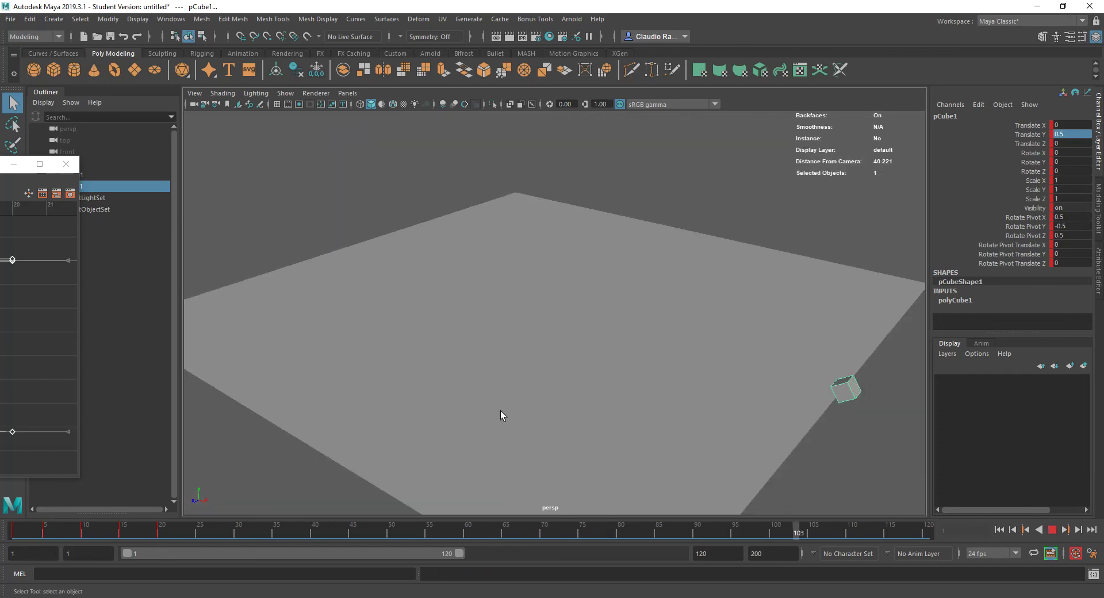